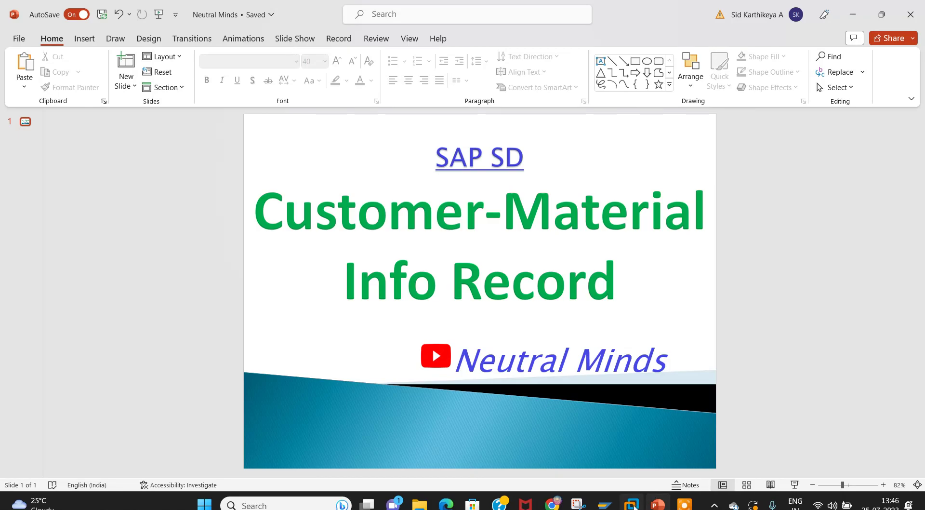
Start a standard order of type OR in sales area 1000/12/00 with N.I.C. High Tech as sold-to party.
key(Return)
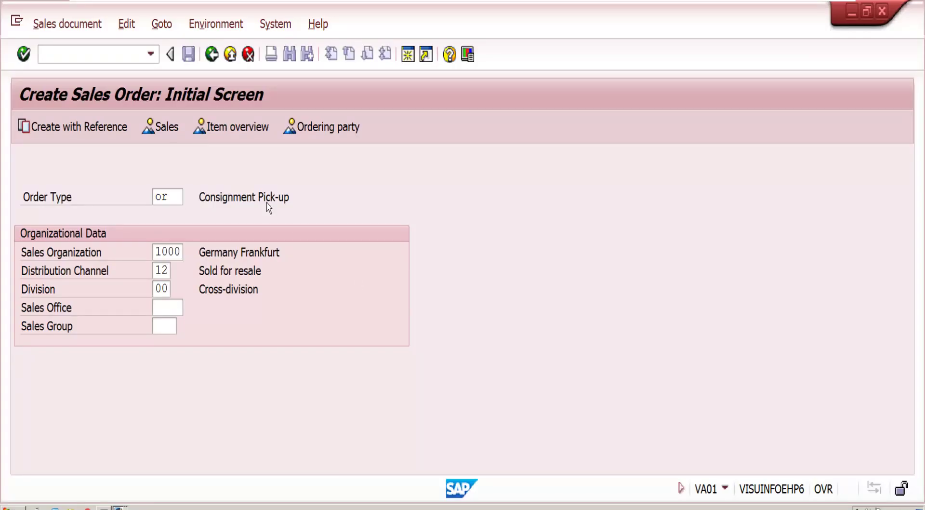
click(154, 178)
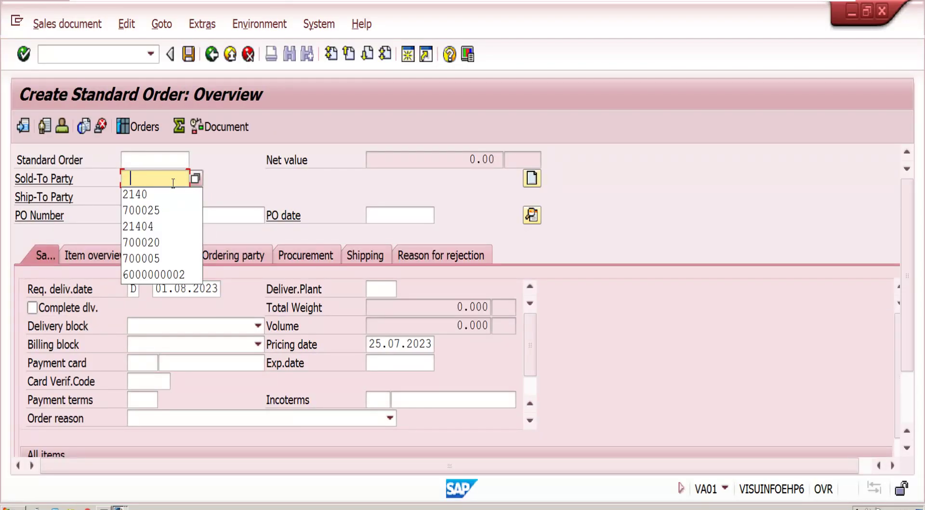
click(164, 191)
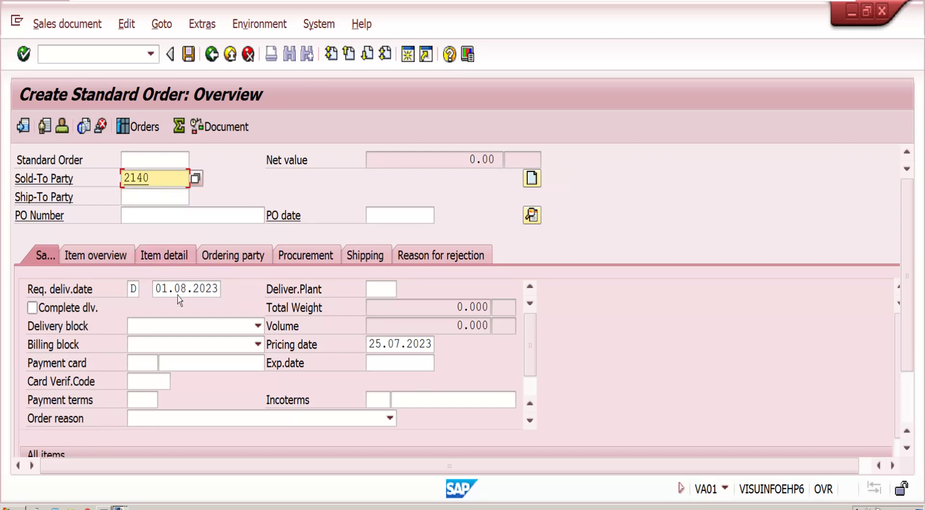
key(Return)
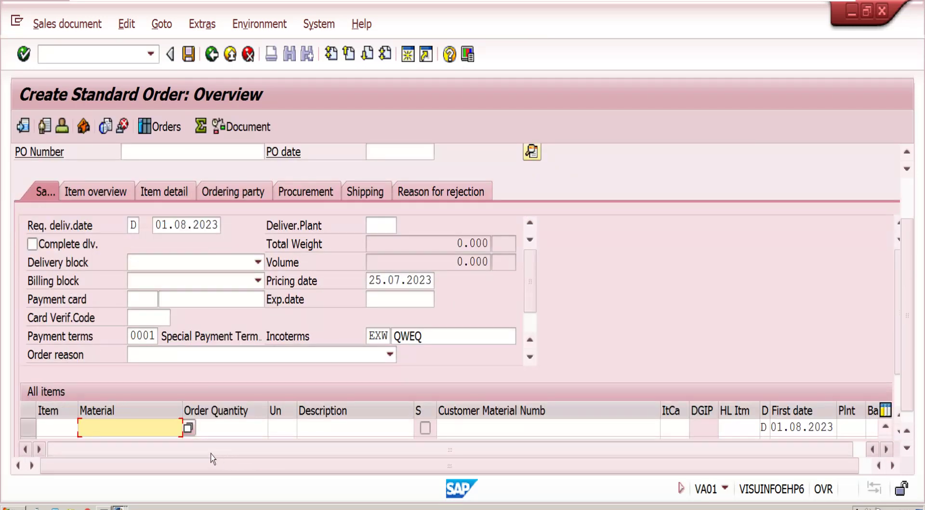
Enter material M-06 as the first order item and check its description and customer material number alongside the order header.
click(166, 428)
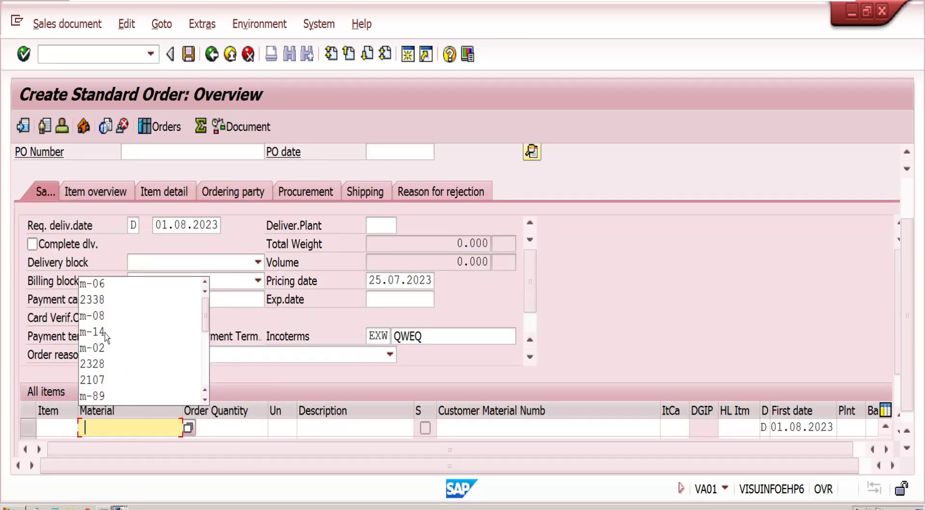
click(97, 285)
key(Return)
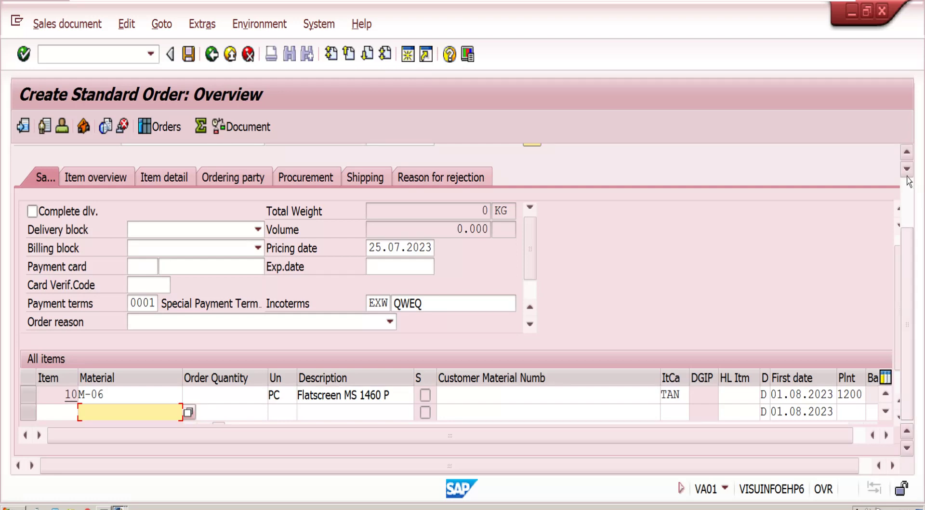
scroll(907, 196, up, 3)
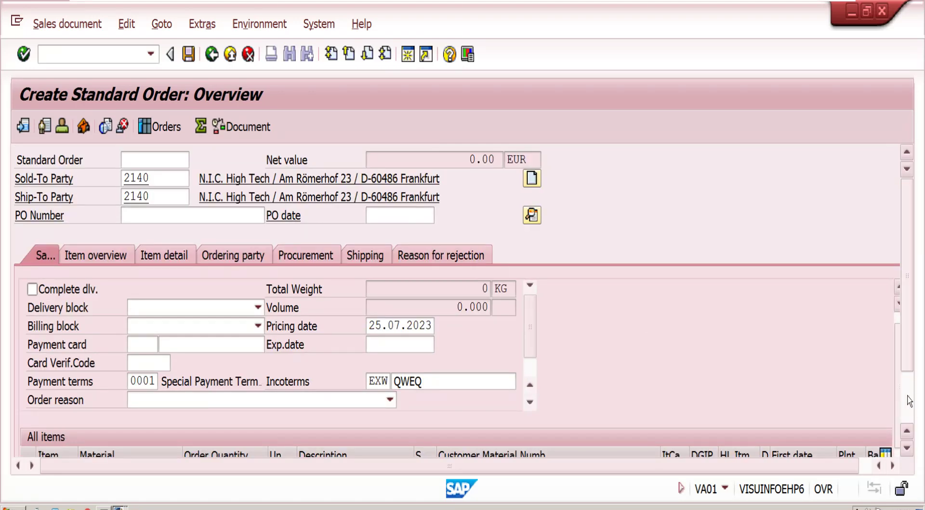
scroll(832, 351, down, 3)
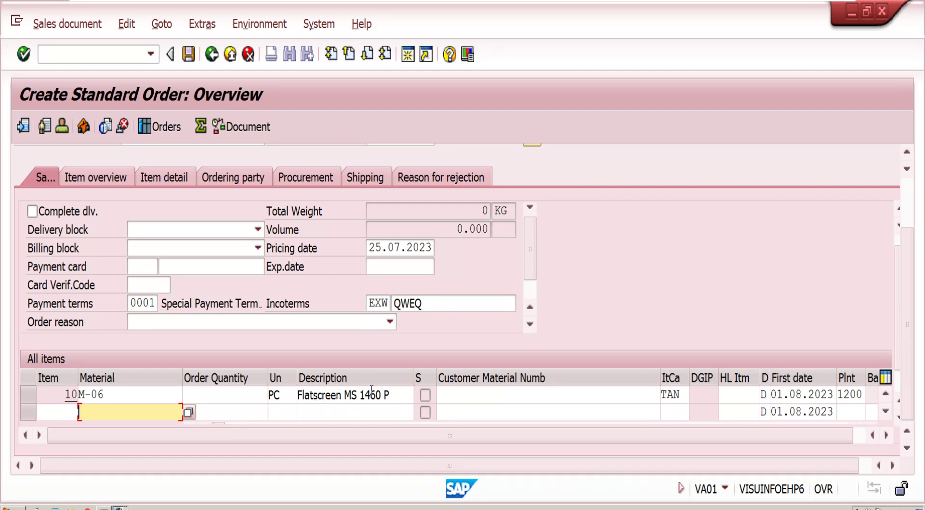
click(396, 395)
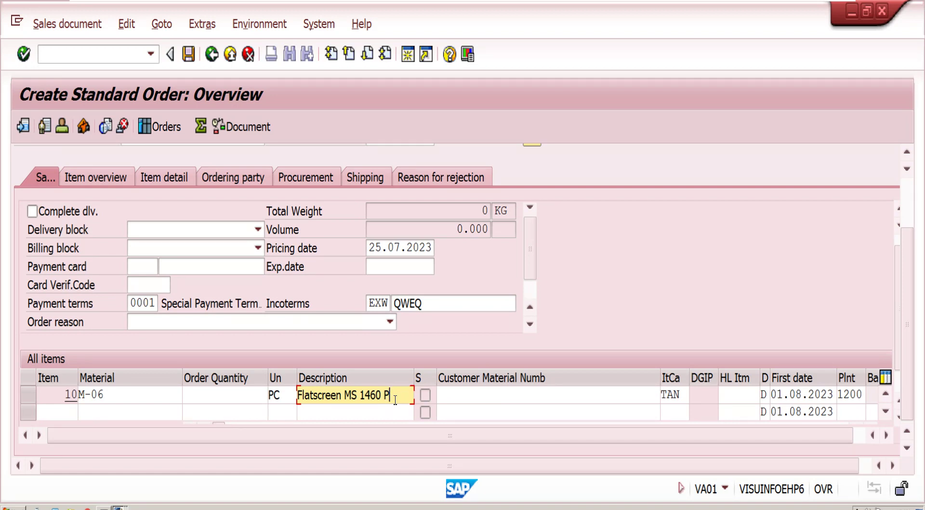
scroll(195, 235, up, 2)
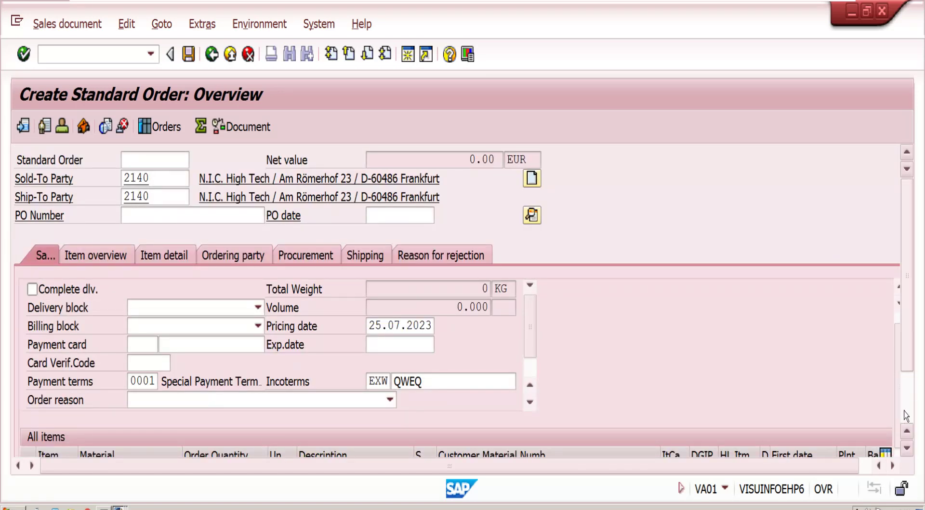
scroll(906, 415, down, 2)
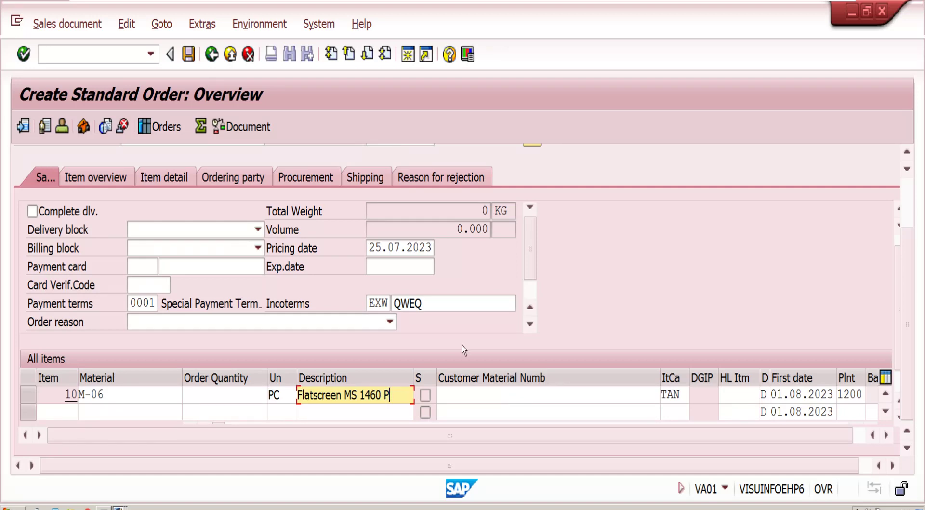
Open transaction VD51 in a new session and continue with customer N.I.C. High Tech, sales organization 1000 and distribution channel 12.
click(407, 54)
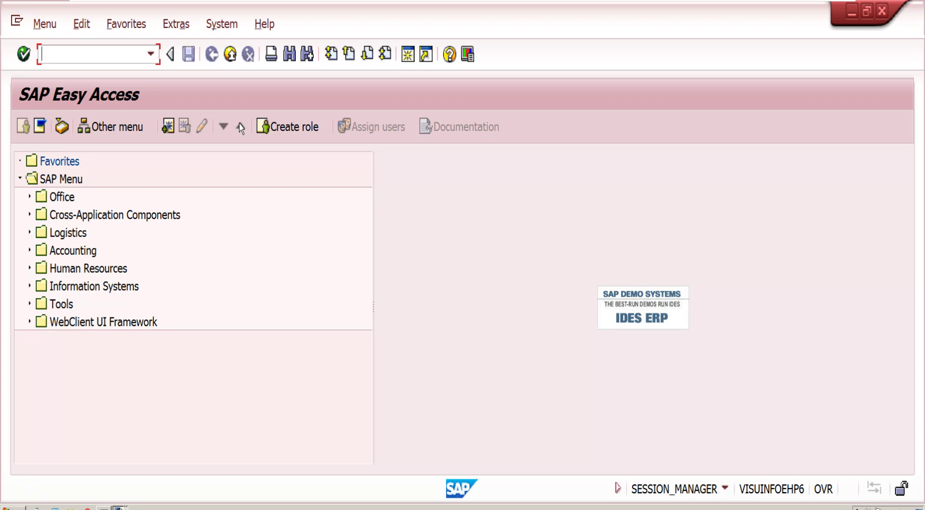
text(VD51)
key(Return)
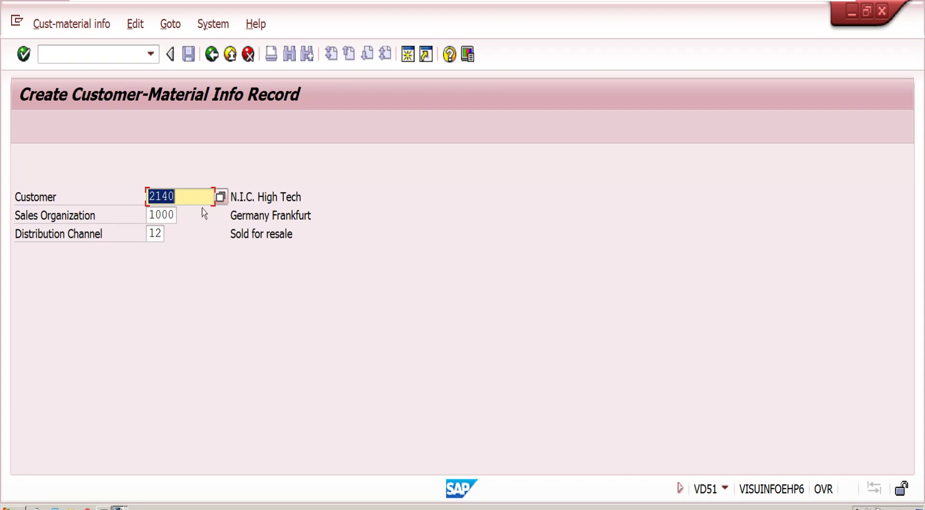
click(203, 193)
click(165, 216)
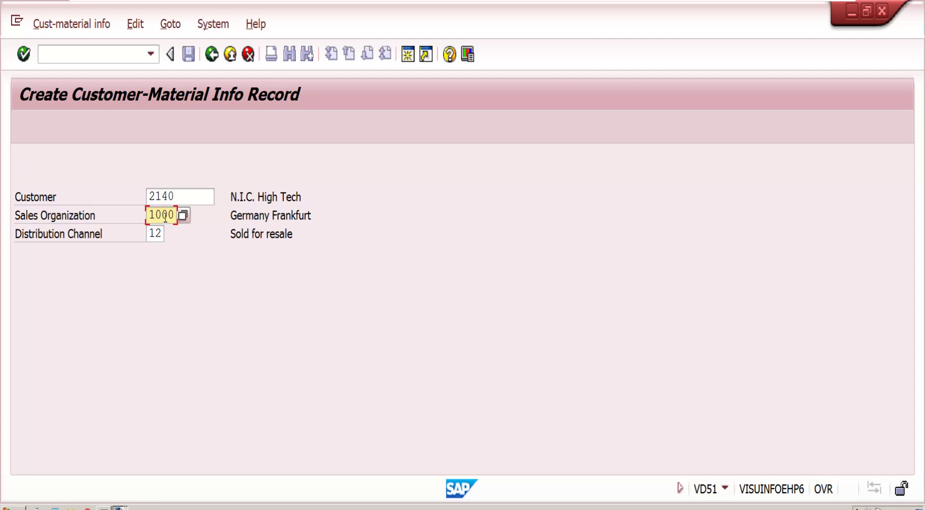
click(158, 234)
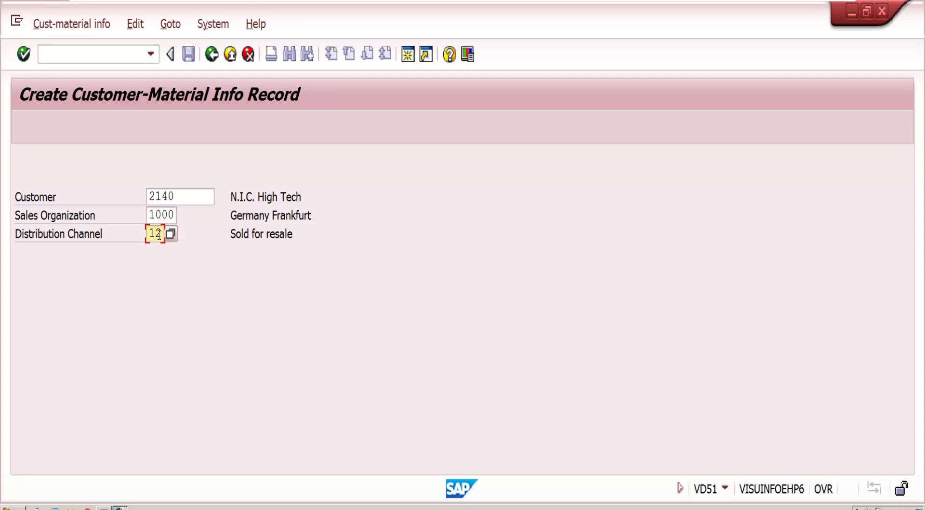
key(Return)
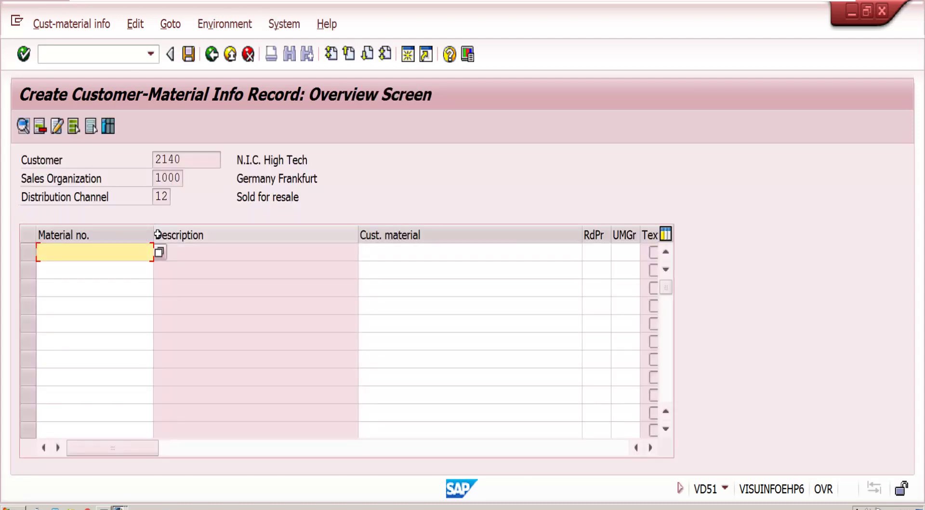
Add material M-06 to the first row of the customer-material info record.
click(115, 248)
click(102, 268)
key(Return)
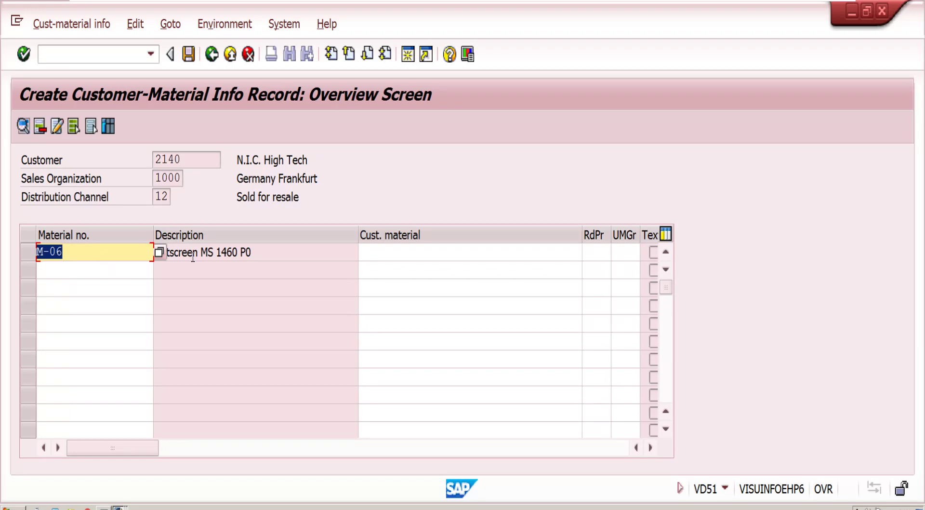
click(258, 258)
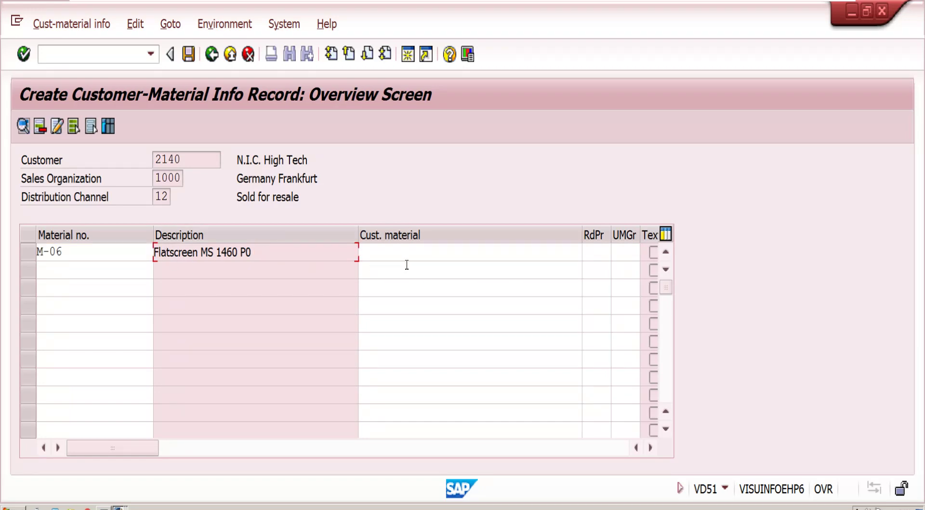
Assign the customer material FM-06 SCREEN to material M-06 and save the info record.
click(416, 254)
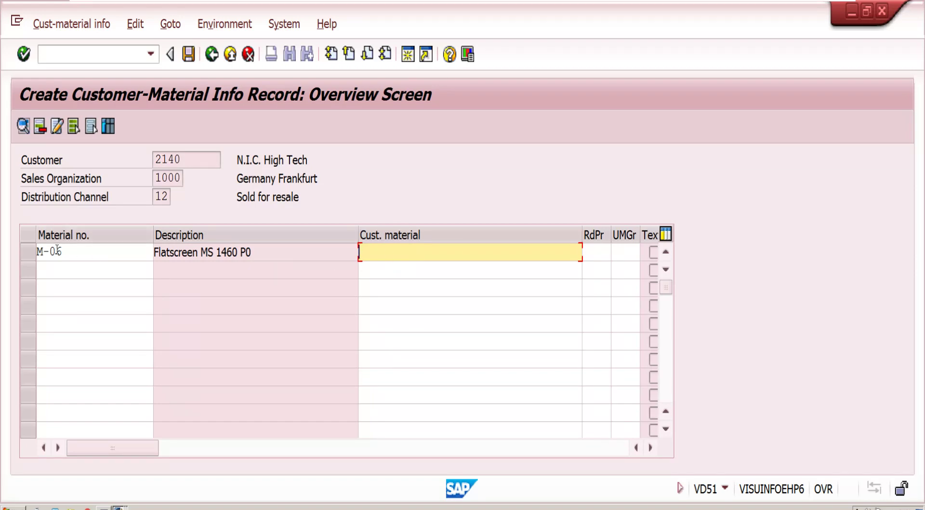
click(81, 253)
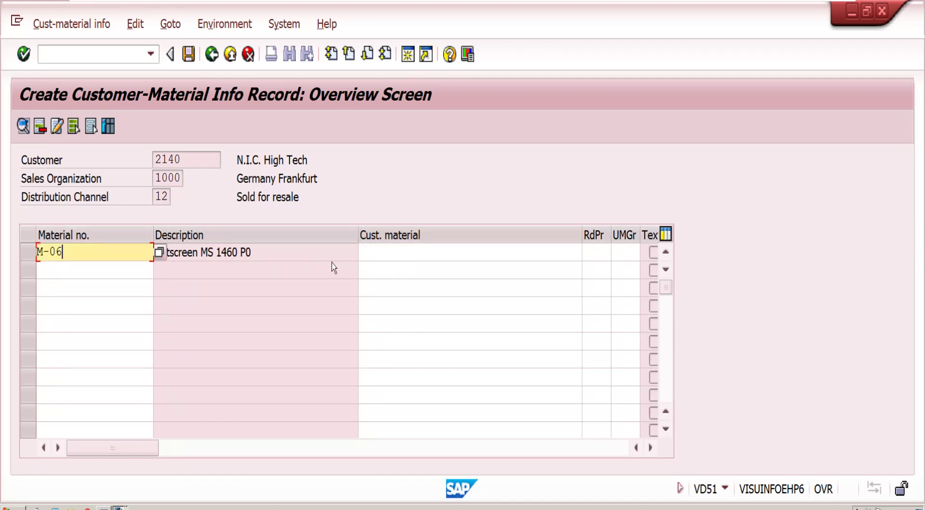
click(375, 255)
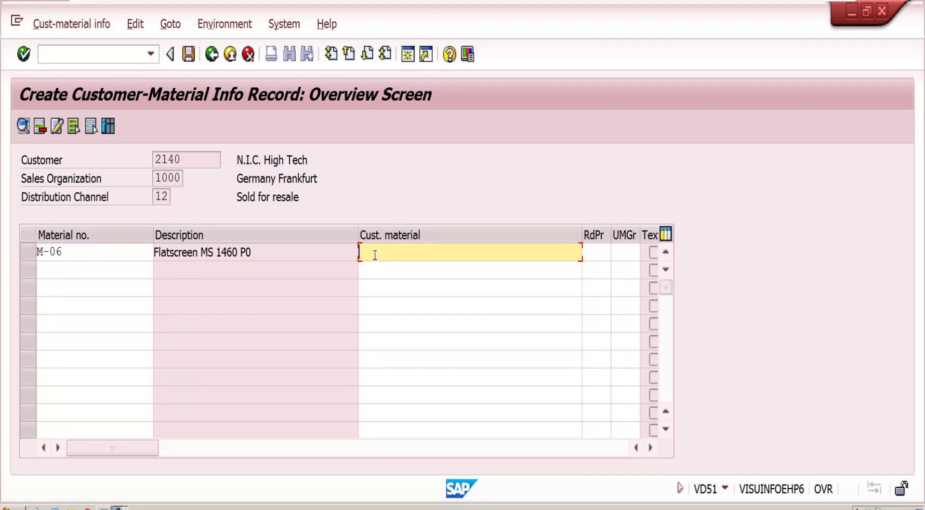
text(FM-06 Screen)
key(Return)
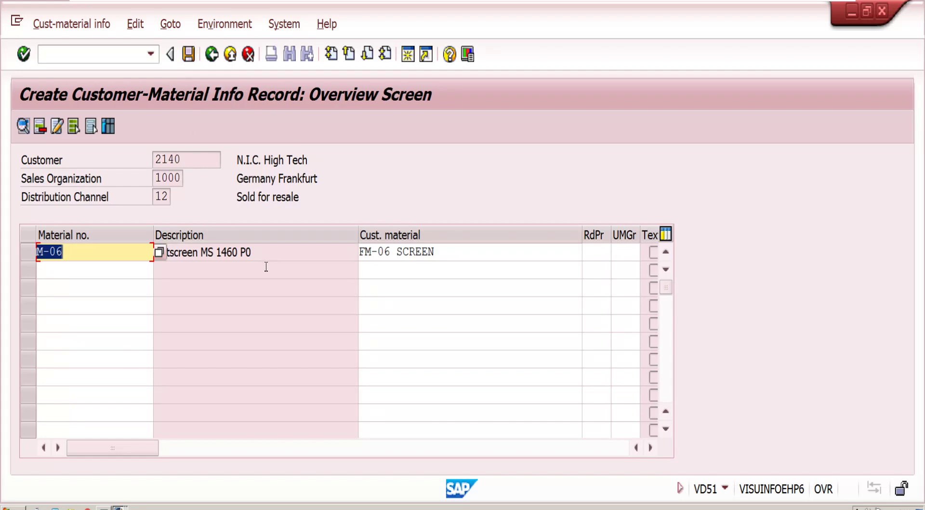
click(188, 53)
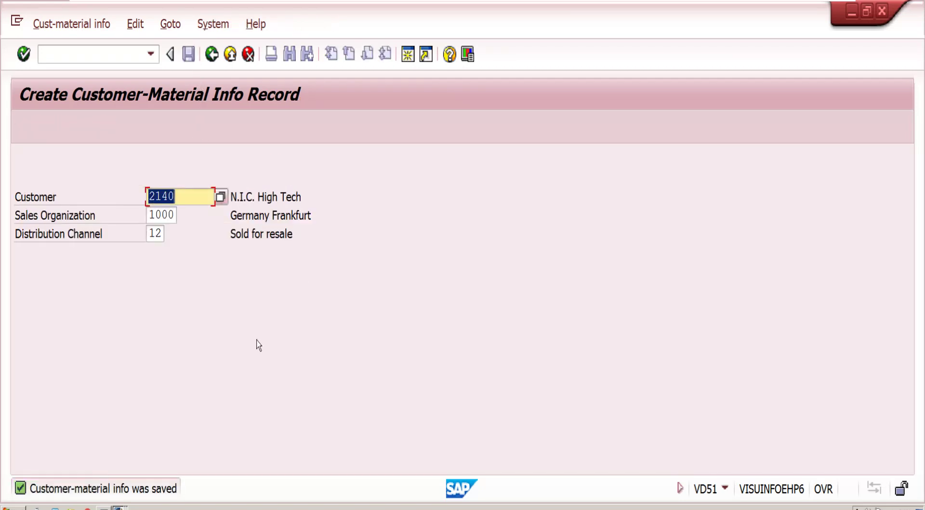
Switch back to the standard order session and restart it with transaction VA01, abandoning the open order.
click(144, 507)
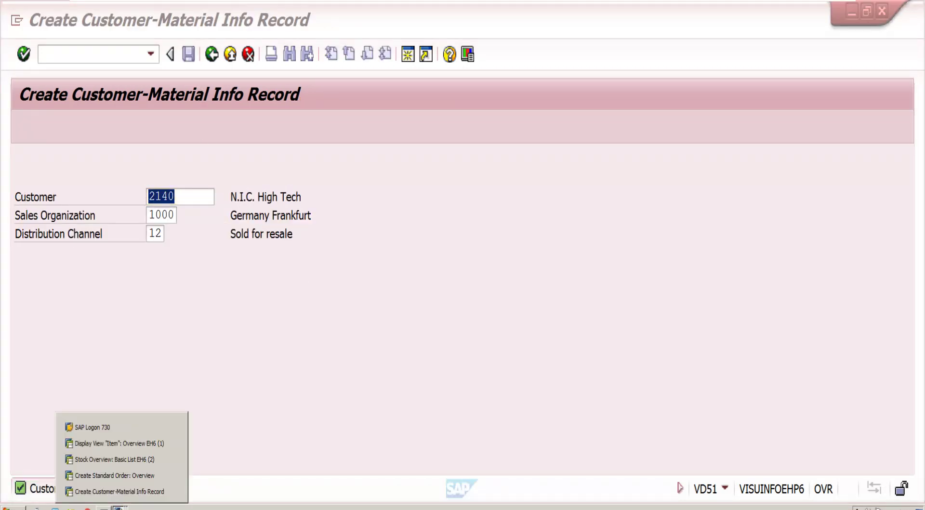
click(124, 477)
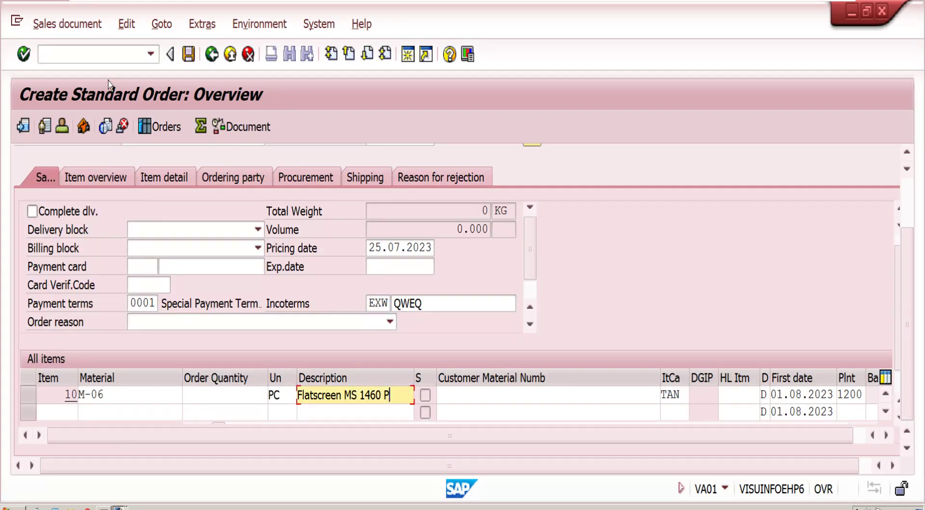
key(ctrl+slash)
text(/nva01)
key(Return)
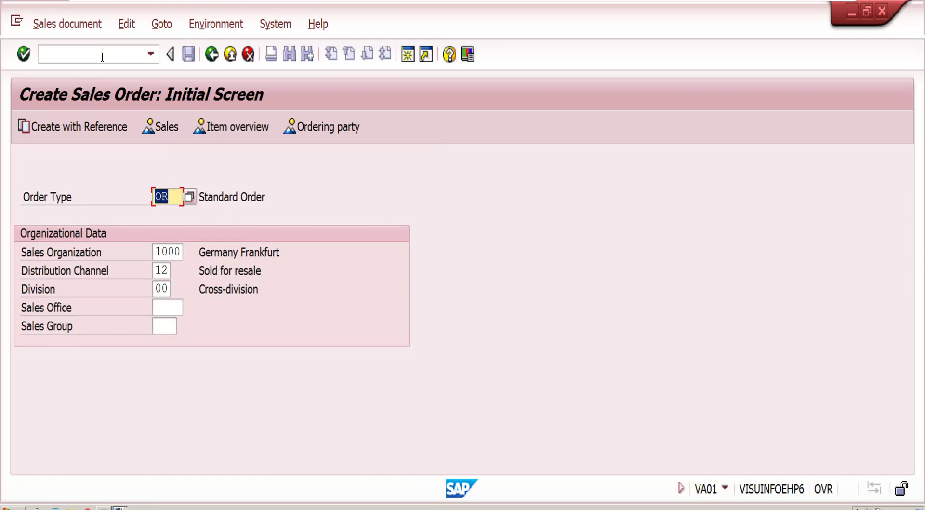
Start a new standard order of type OR with N.I.C. High Tech as the sold-to party.
key(Return)
click(154, 178)
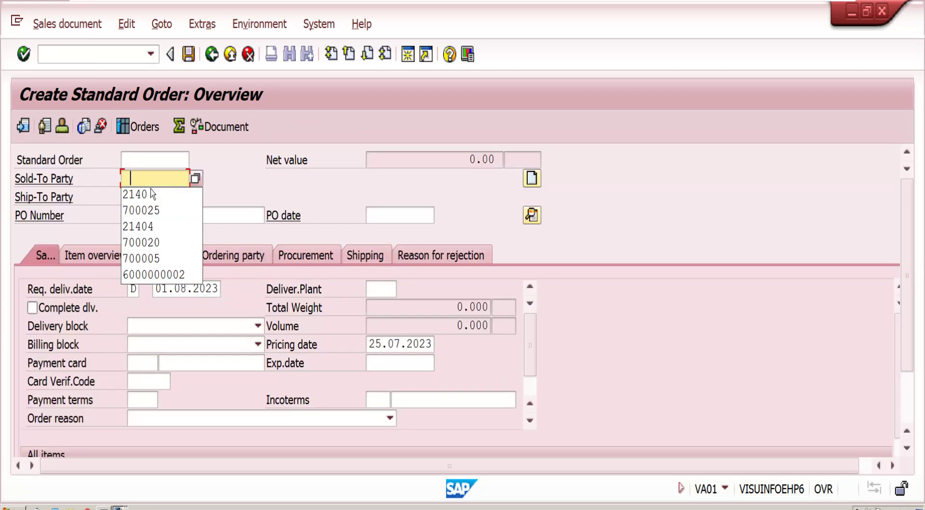
click(147, 195)
key(Return)
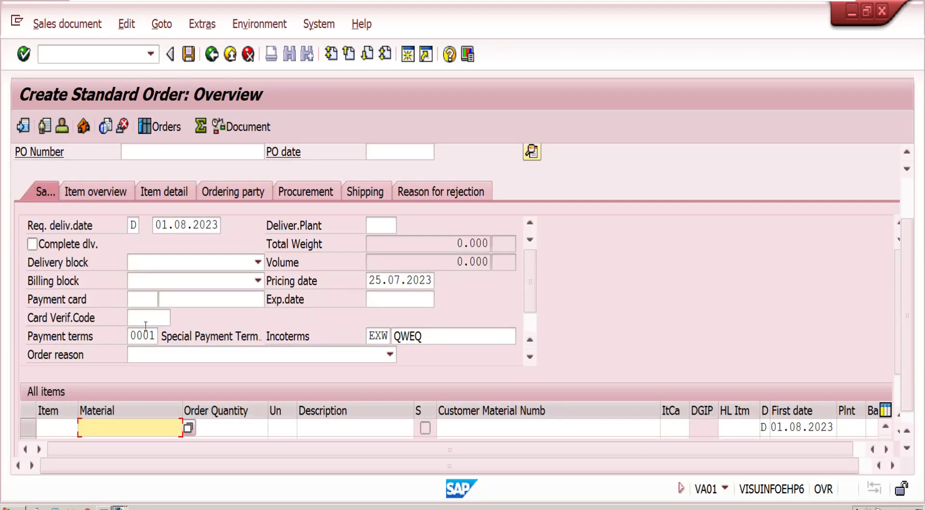
Enter material M-06 with order quantity 1 as the first item and accept the delivery proposal in availability control.
click(130, 430)
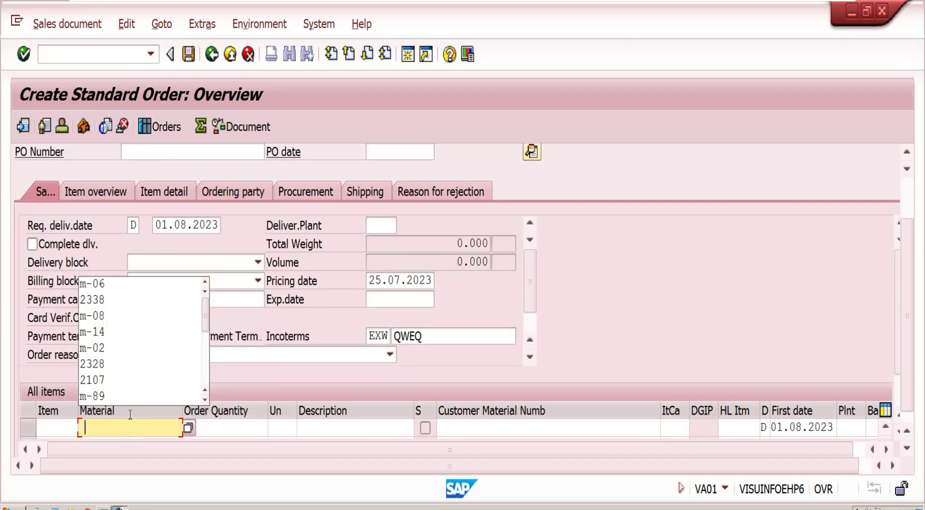
click(132, 286)
click(233, 422)
text(1)
key(Return)
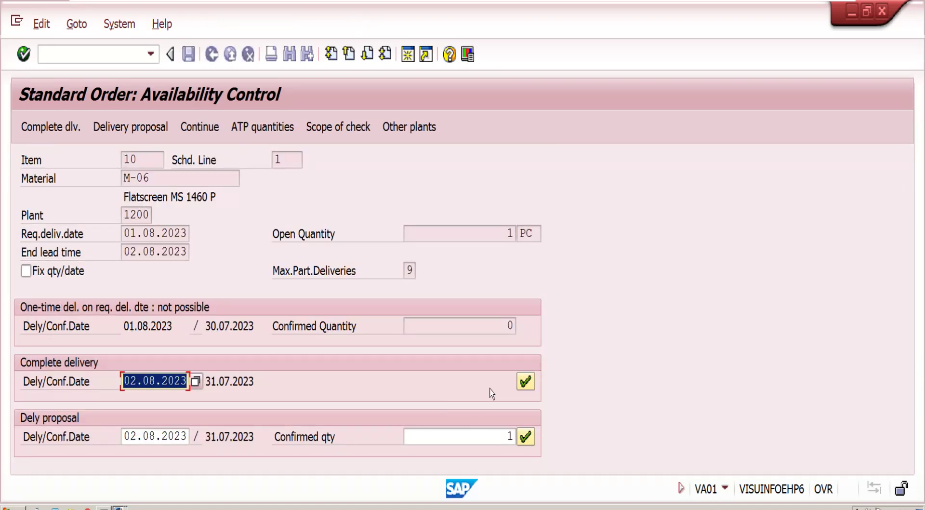
click(525, 436)
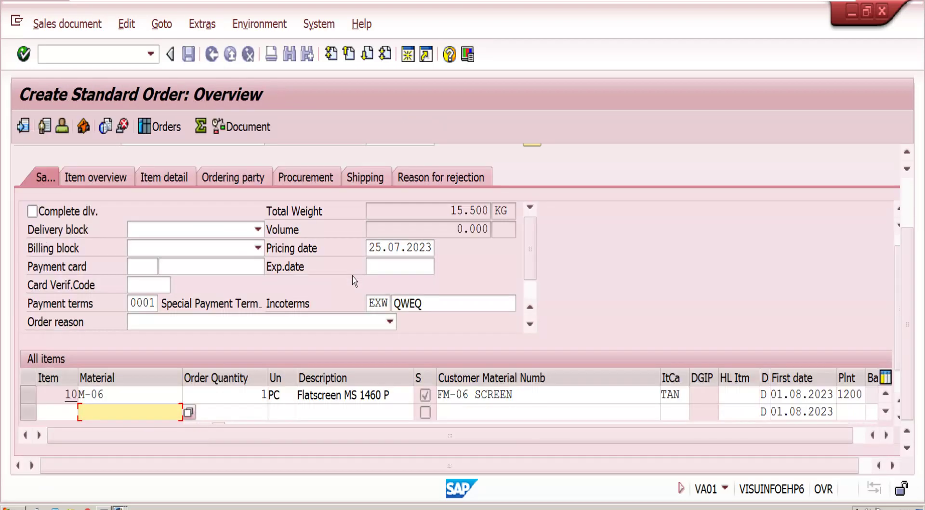
Compare the customer material number of order item 10 with its own material number and description.
click(520, 393)
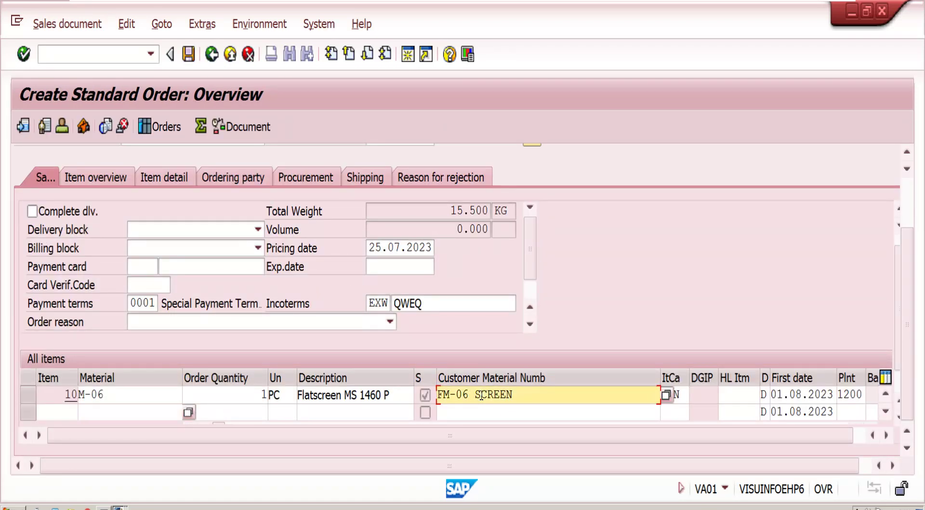
click(116, 394)
click(343, 398)
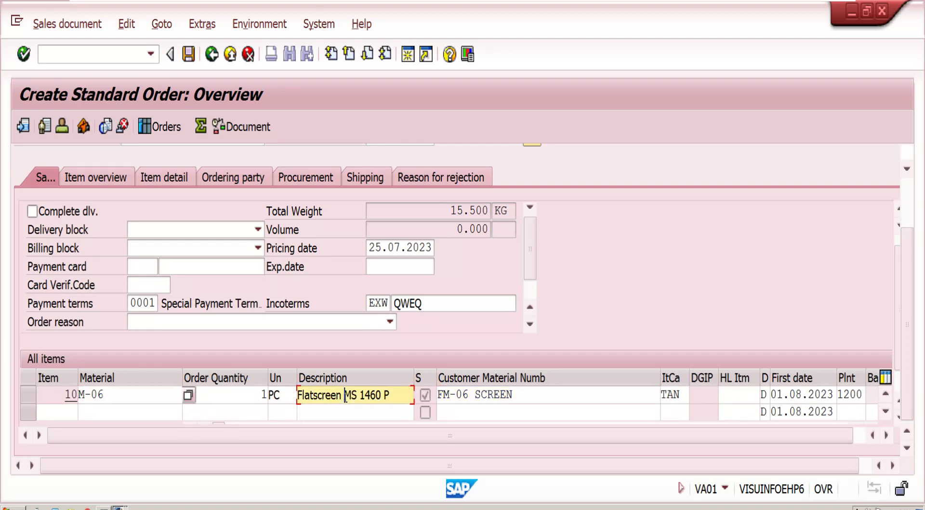
click(144, 398)
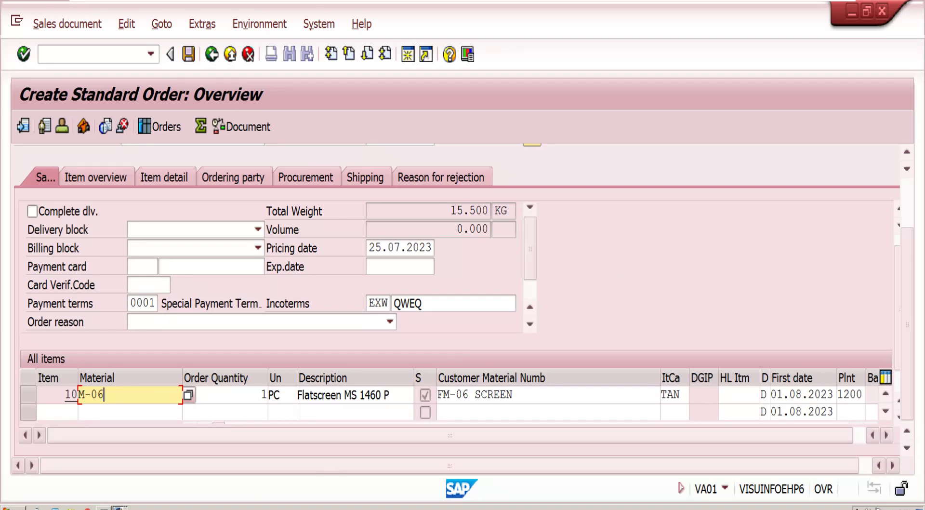
Switch to the info record session and open the M-06 item details of N.I.C. High Tech's customer-material info record for changing.
click(120, 507)
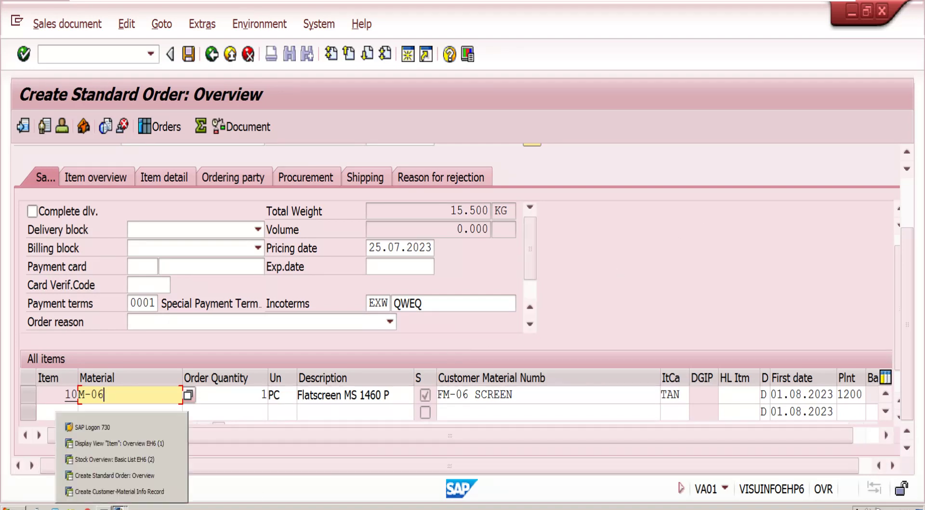
click(126, 491)
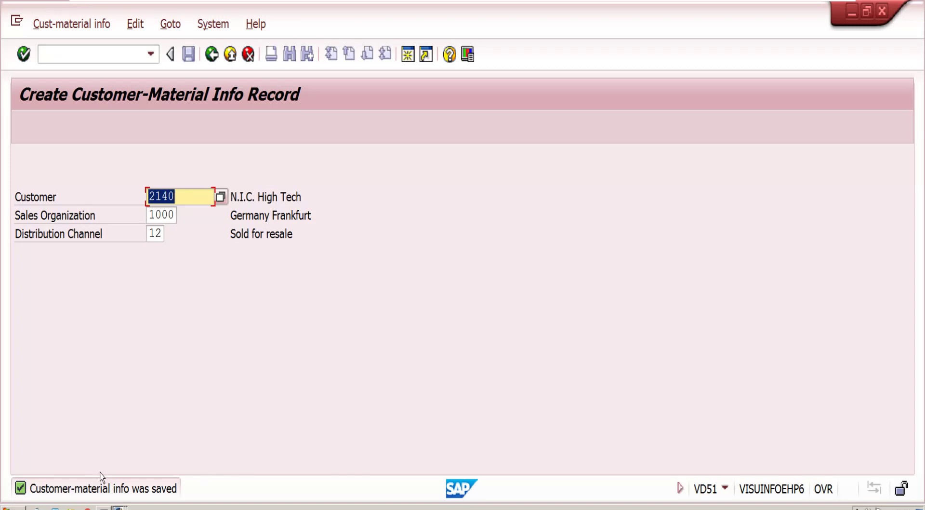
click(72, 24)
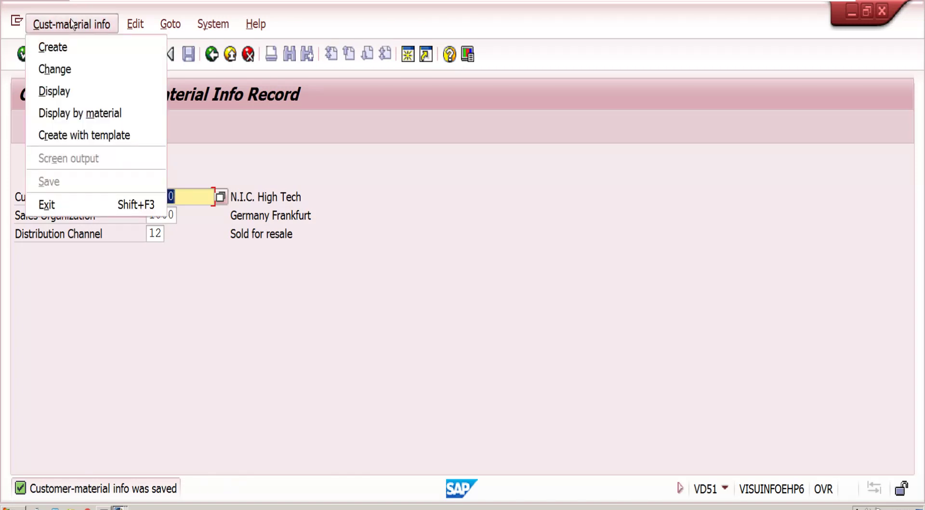
click(69, 71)
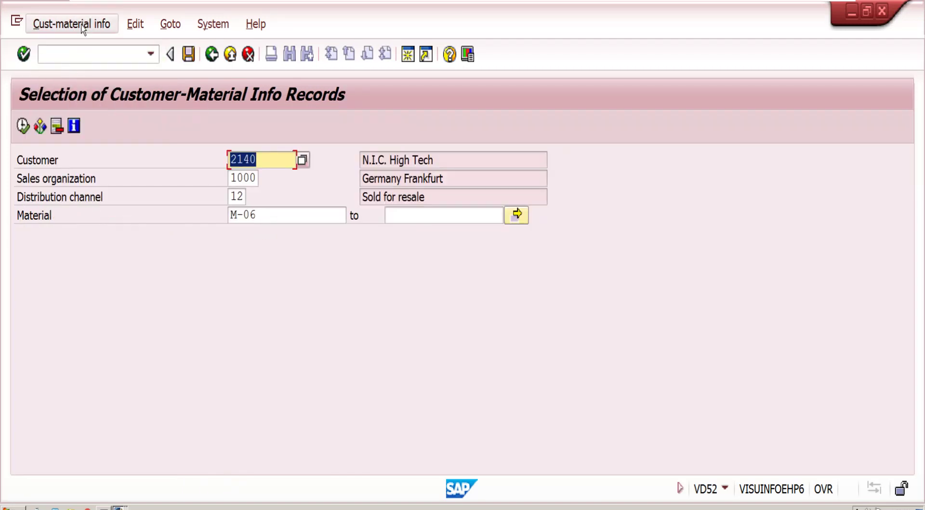
click(24, 128)
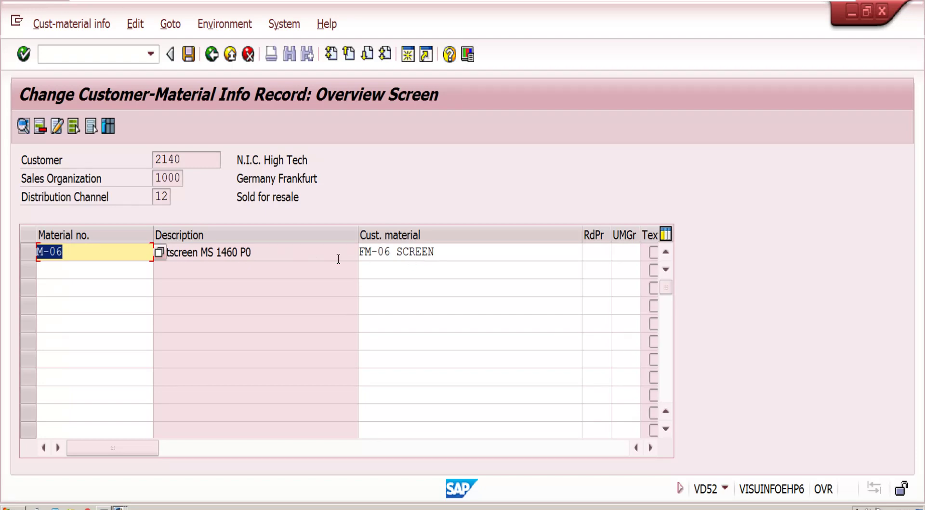
double_click(274, 252)
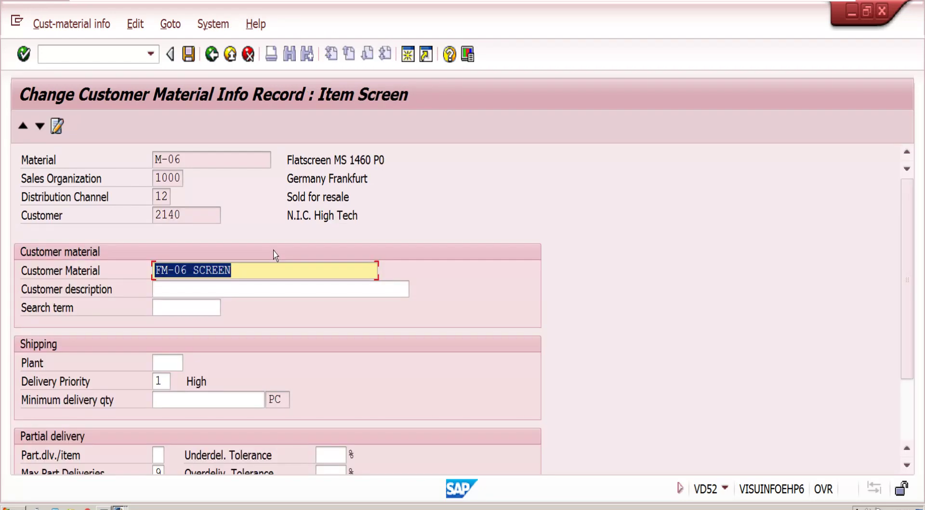
Enter "FM Flast screen 14360 Projector" as the customer description for M-06 and save the info record.
click(230, 291)
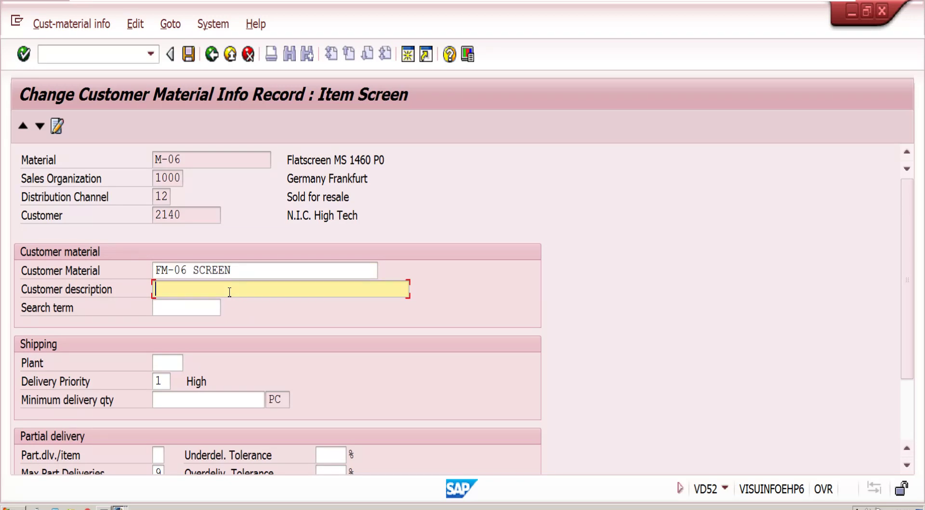
click(259, 271)
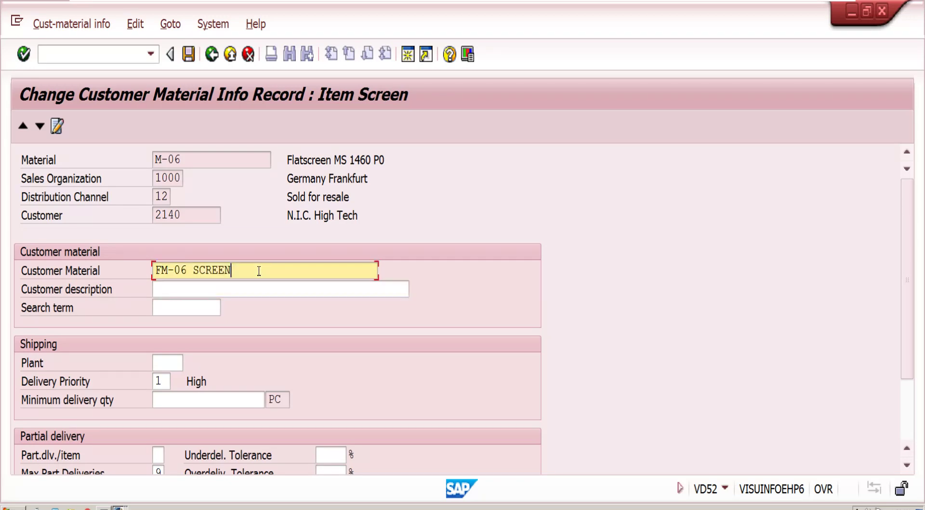
click(229, 294)
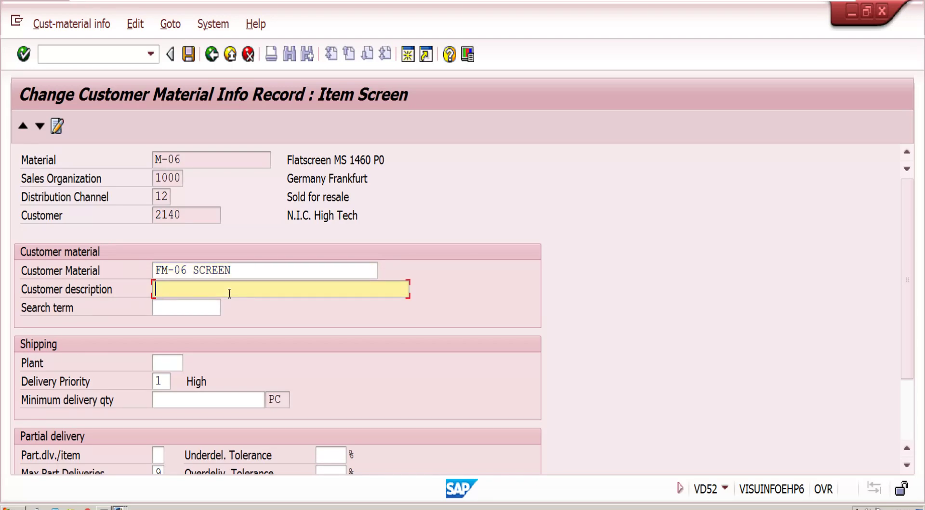
text(FN)
key(BackSpace)
text(M Flast screen)
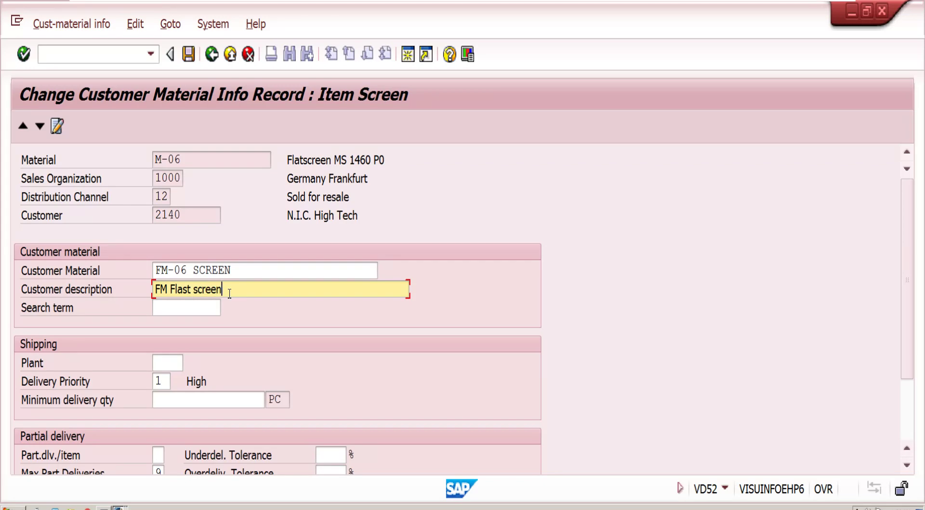
text( 14360 Projector)
key(shift+Tab)
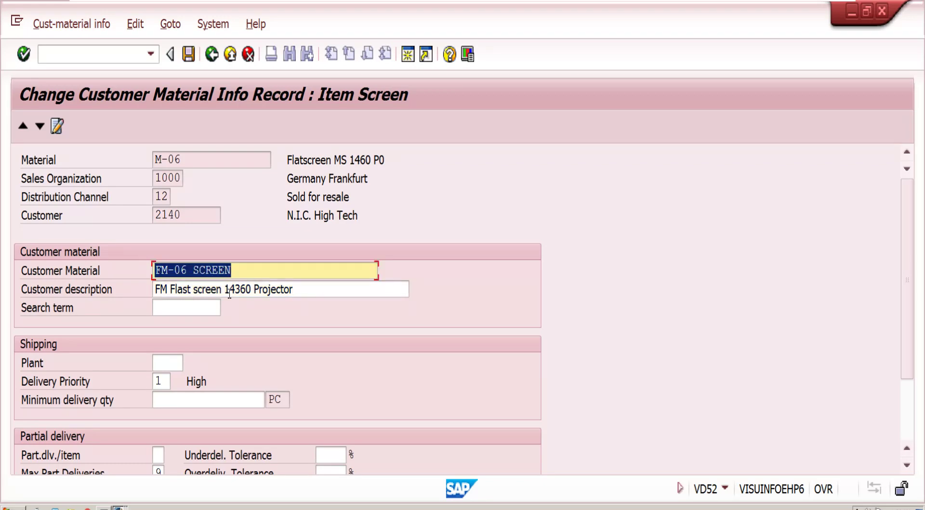
click(189, 54)
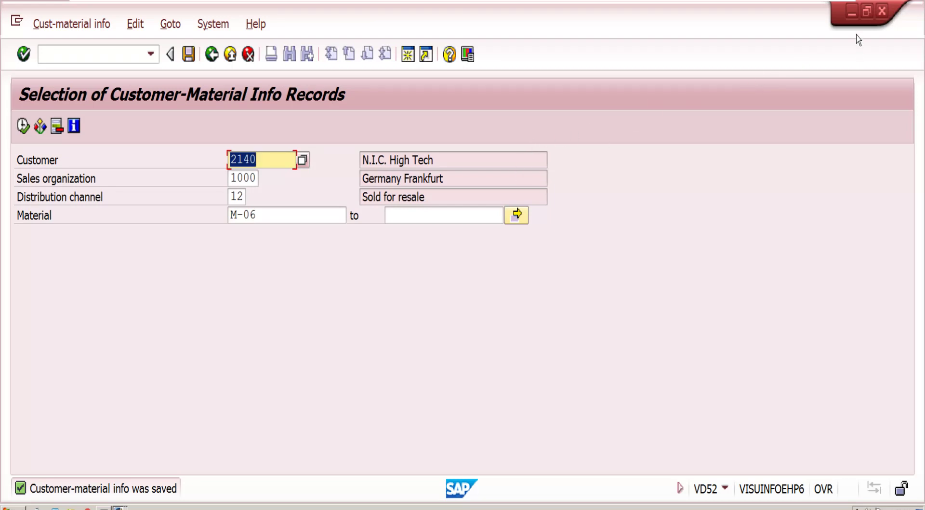
Return to the order session, restart VA01 and begin a new standard order with N.I.C. High Tech as sold-to party.
click(852, 13)
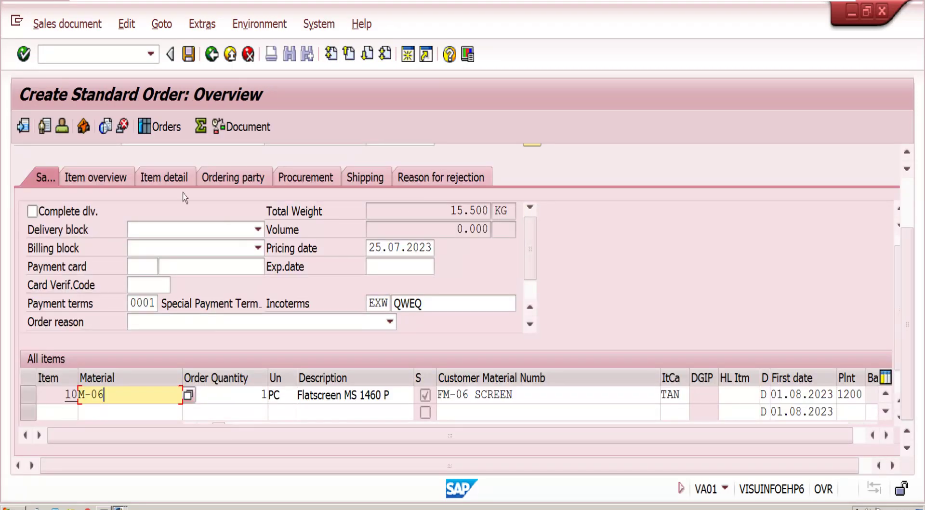
click(85, 56)
text(/nva01)
key(Return)
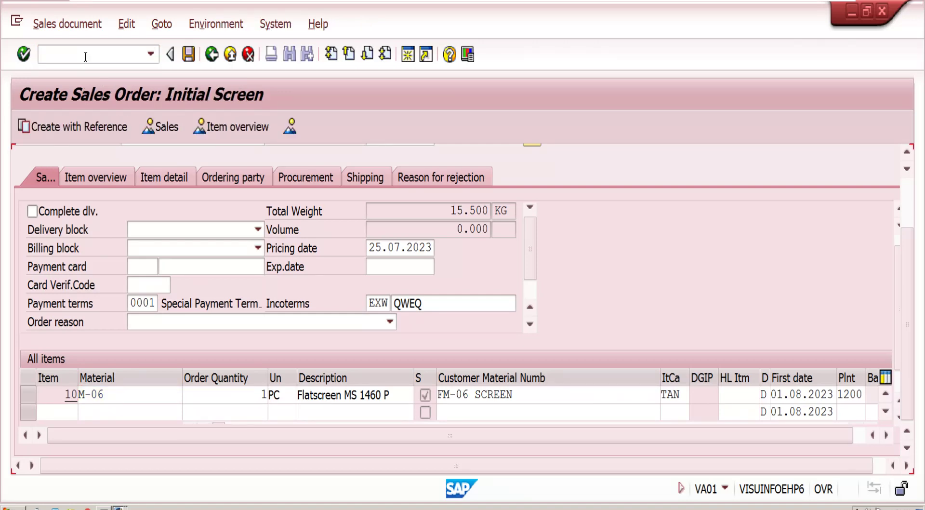
key(Return)
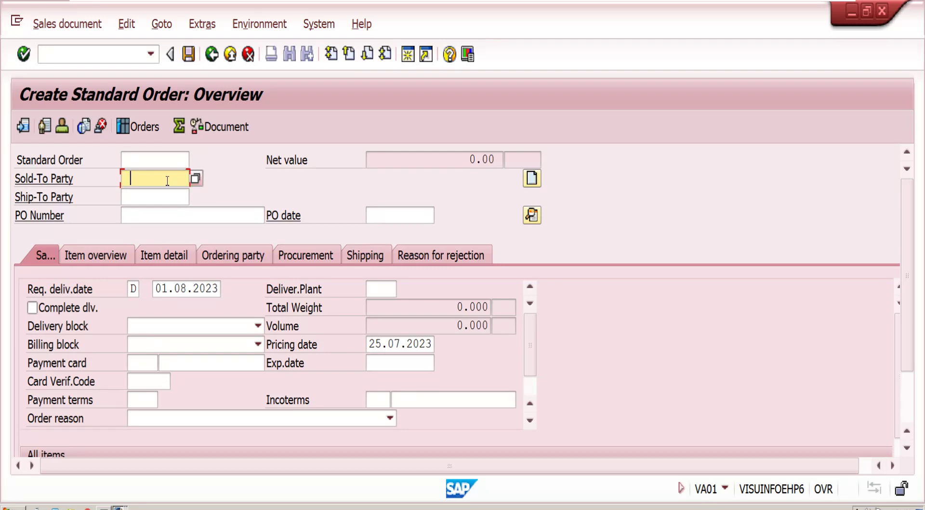
click(153, 178)
click(153, 195)
key(Return)
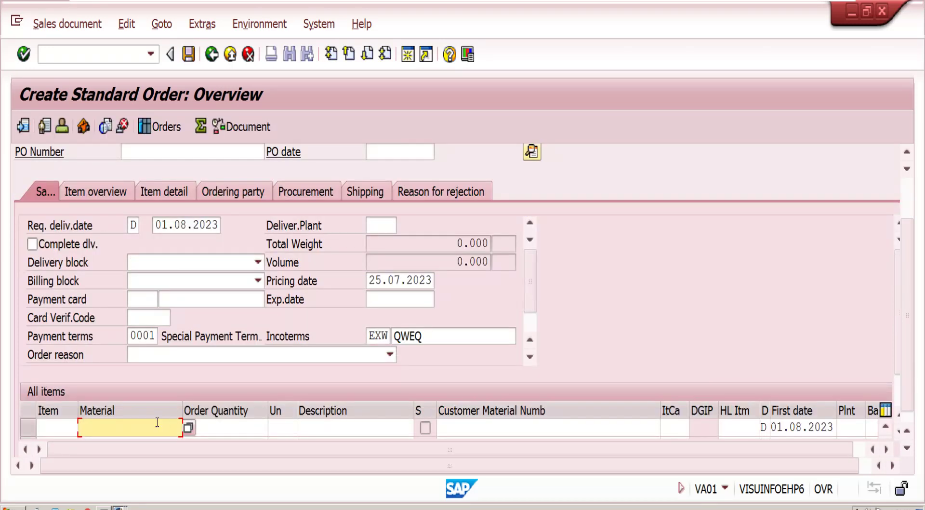
Add material M-06 with order quantity 1 as the first item and accept the delivery proposal in availability control.
click(157, 422)
click(115, 289)
click(259, 428)
text(1)
key(Return)
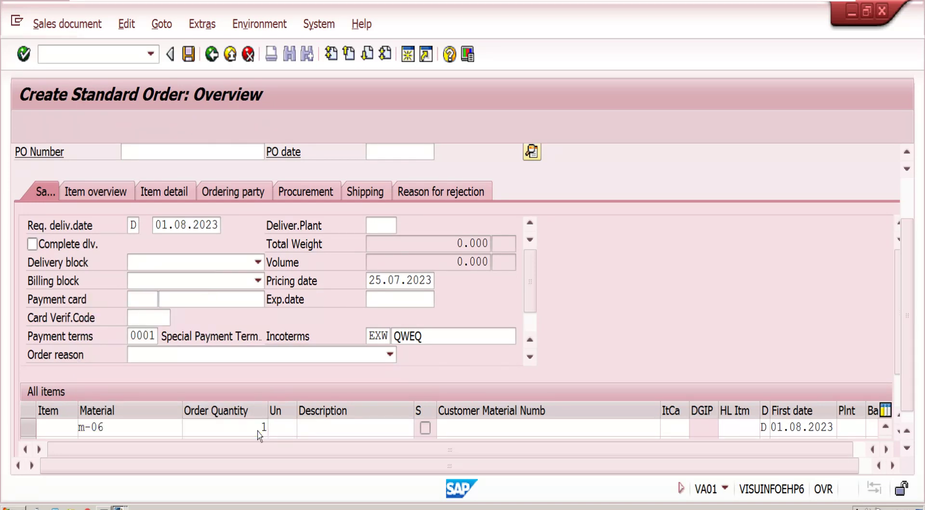
click(525, 436)
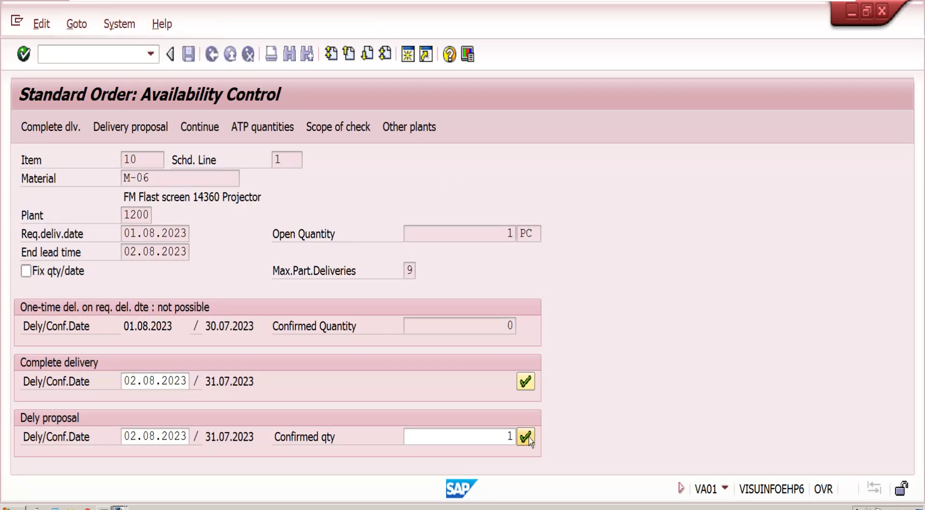
click(537, 394)
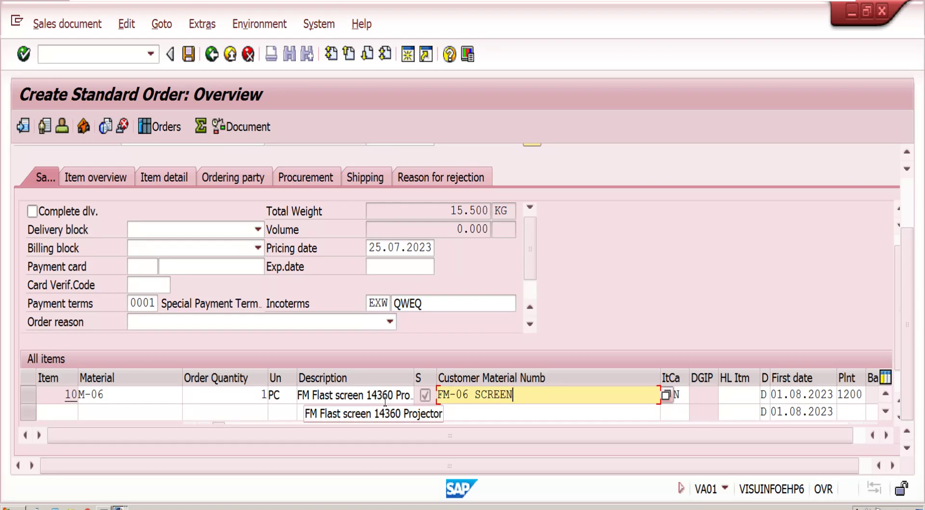
Go back to the info record session and reopen the item details of the M-06 record.
click(851, 11)
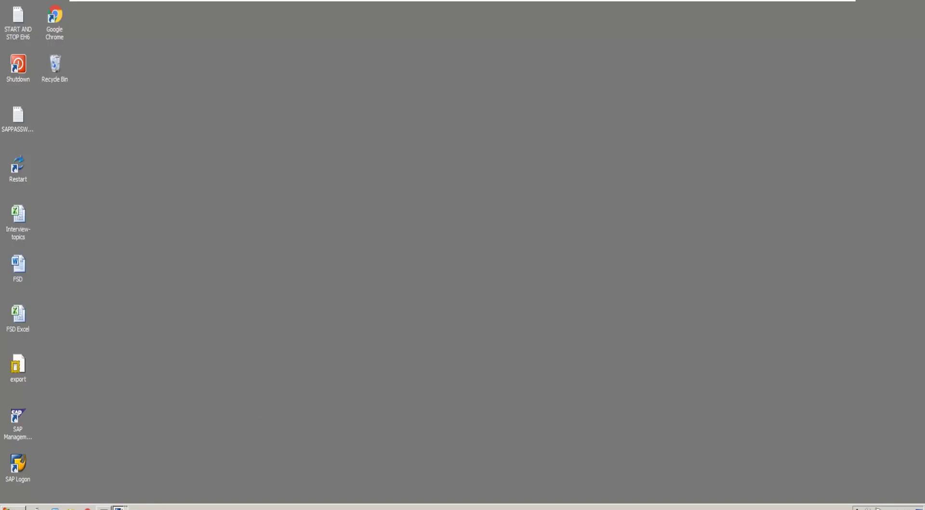
click(119, 508)
click(118, 491)
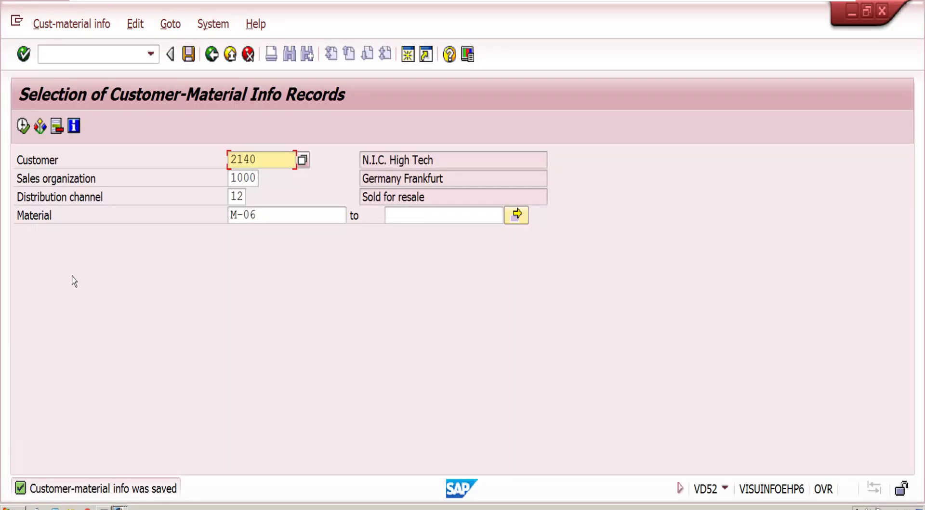
click(27, 116)
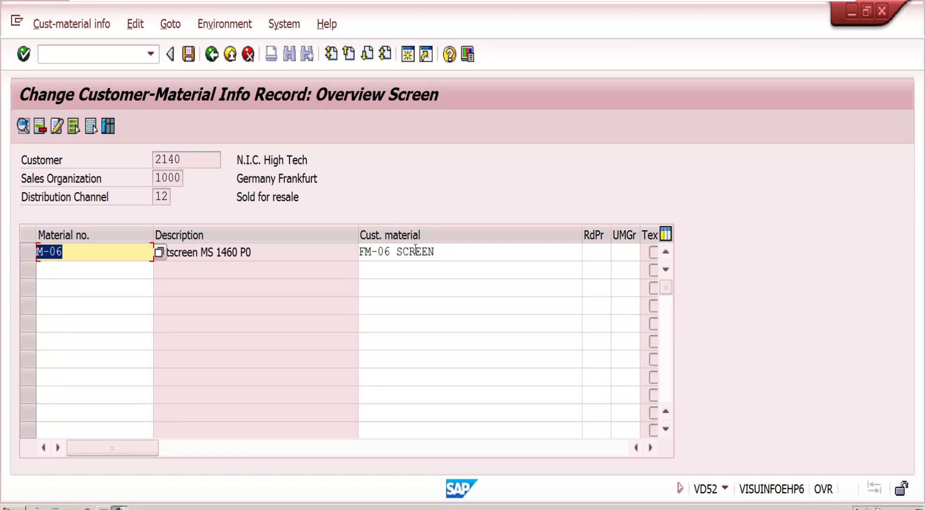
double_click(416, 249)
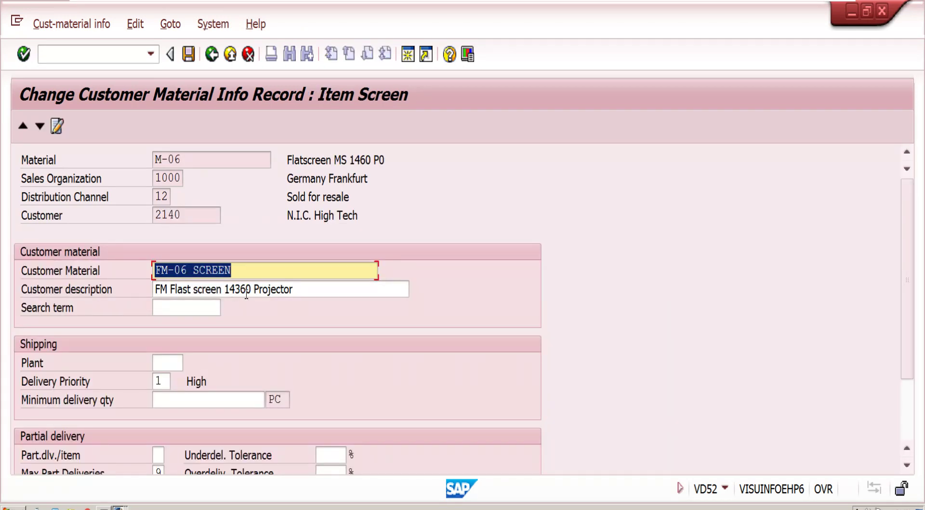
Enter FM as the search term in the M-06 customer material data.
click(247, 290)
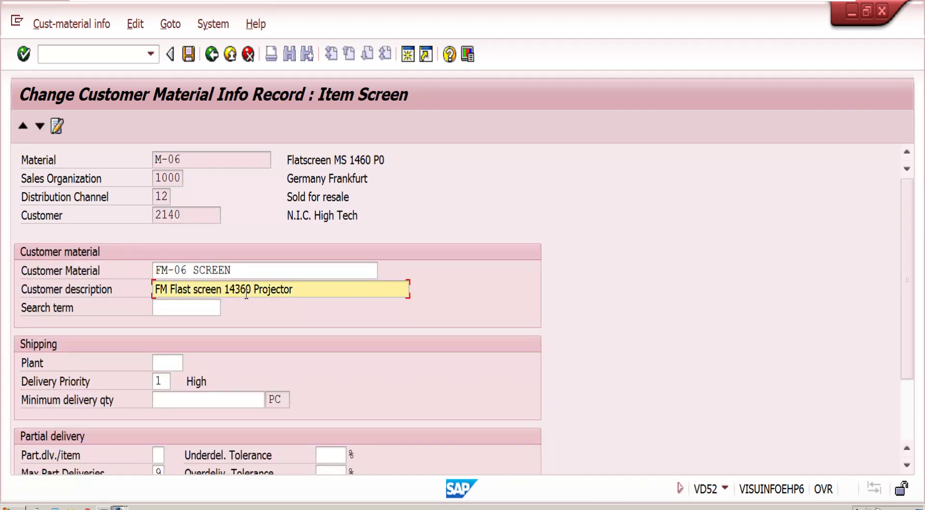
click(204, 308)
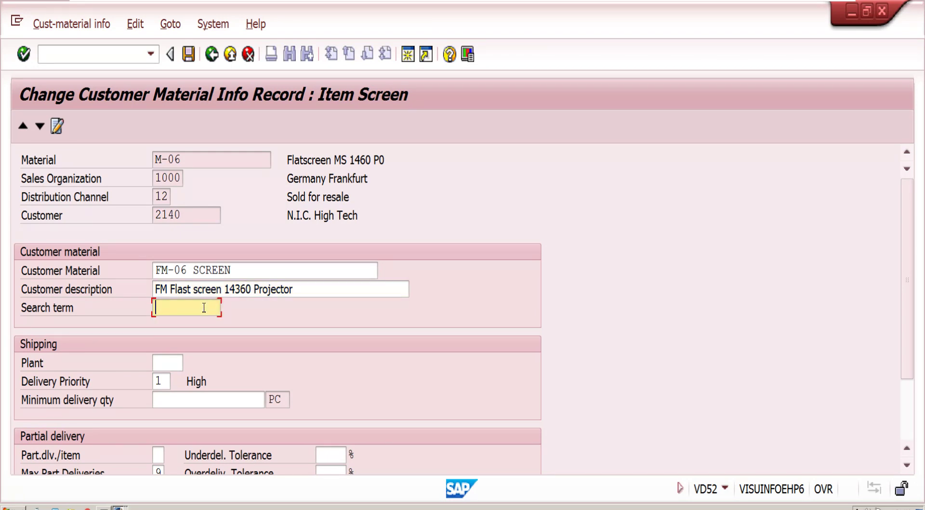
text(FM)
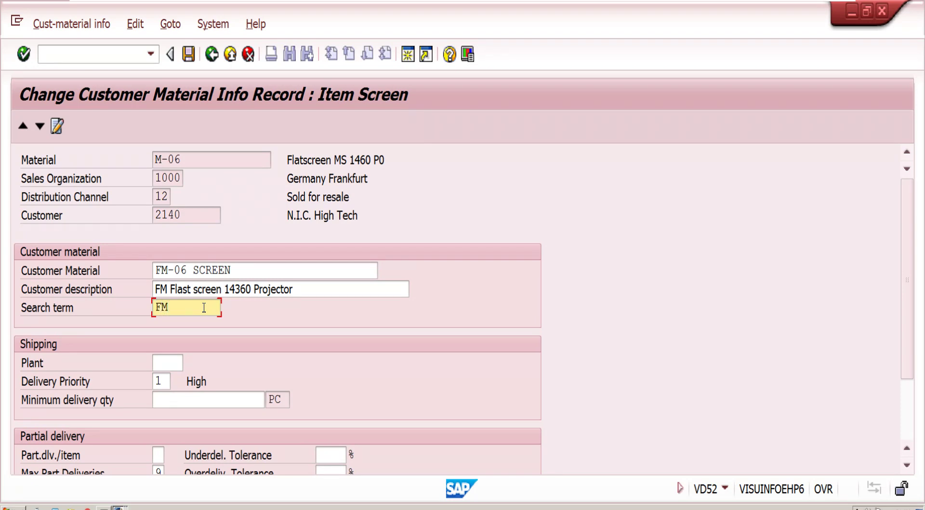
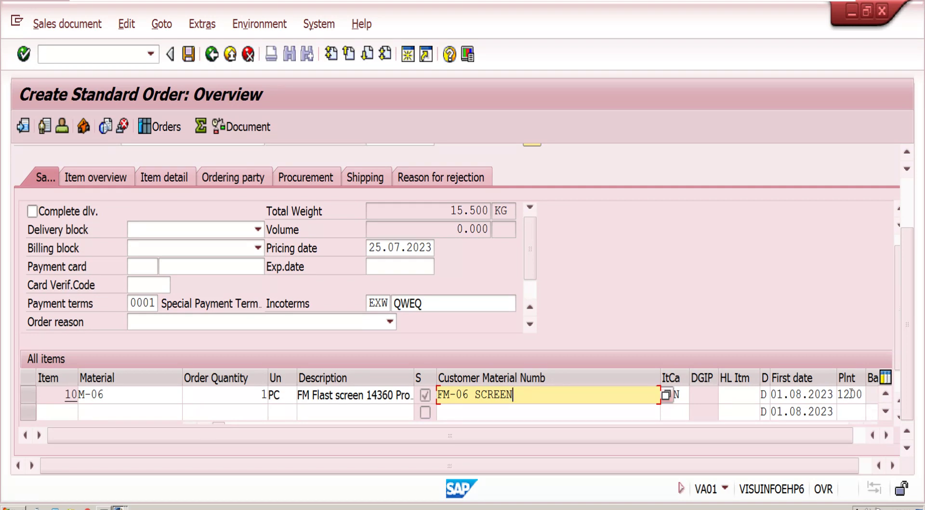
Compare the plant of order item 10 with the shipping plant field of the M-06 info record.
click(850, 394)
key(Return)
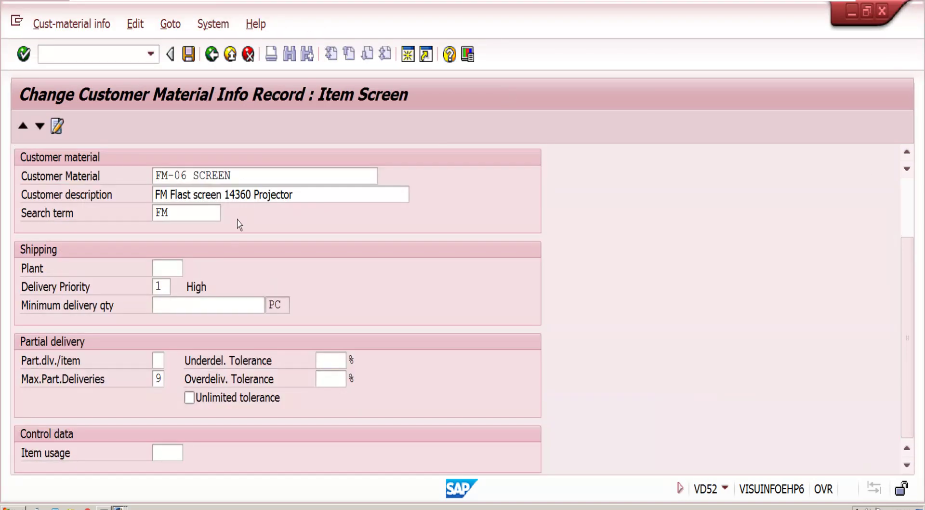
click(164, 268)
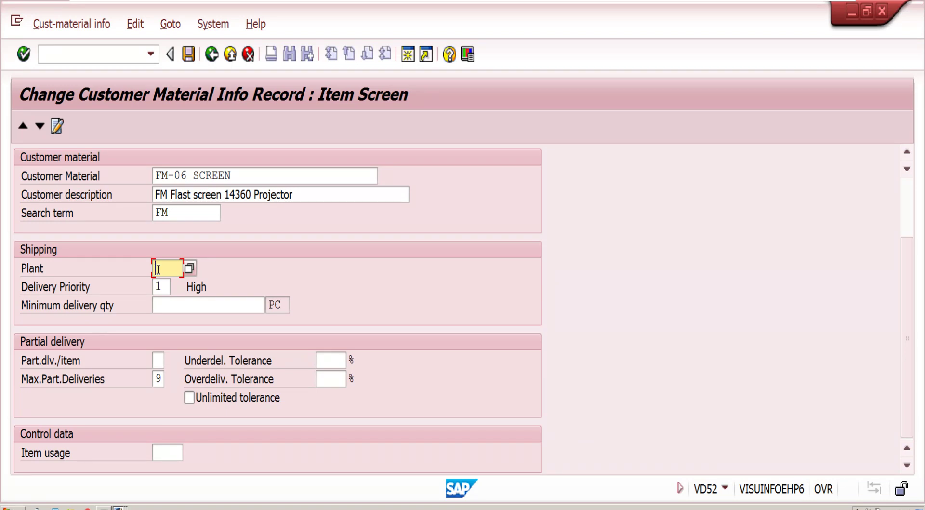
Review the available delivery priorities for the info record, such as High, Normal and Low, and close the list without choosing one.
click(163, 288)
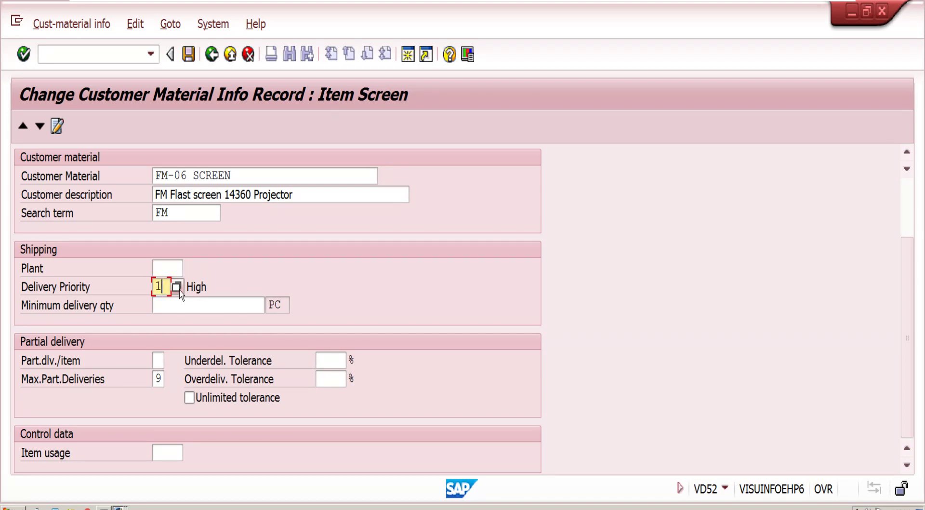
click(176, 287)
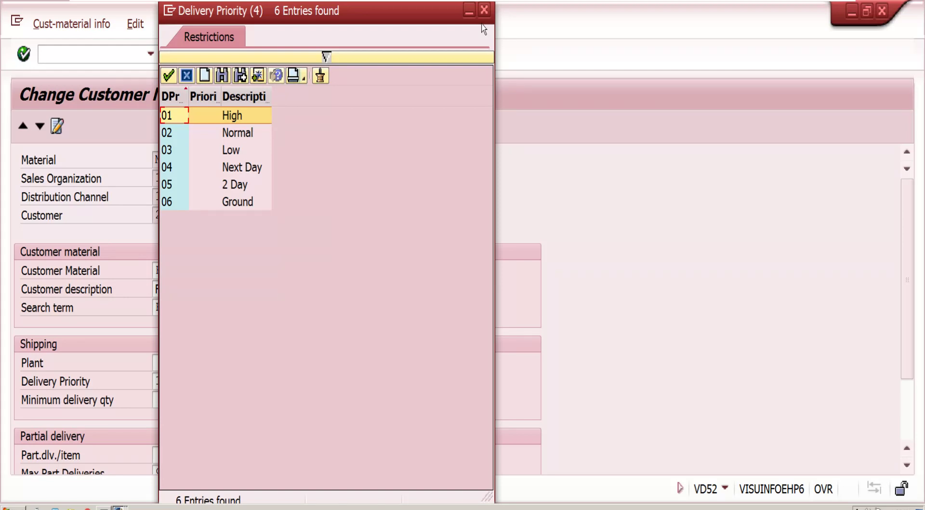
click(231, 119)
click(238, 135)
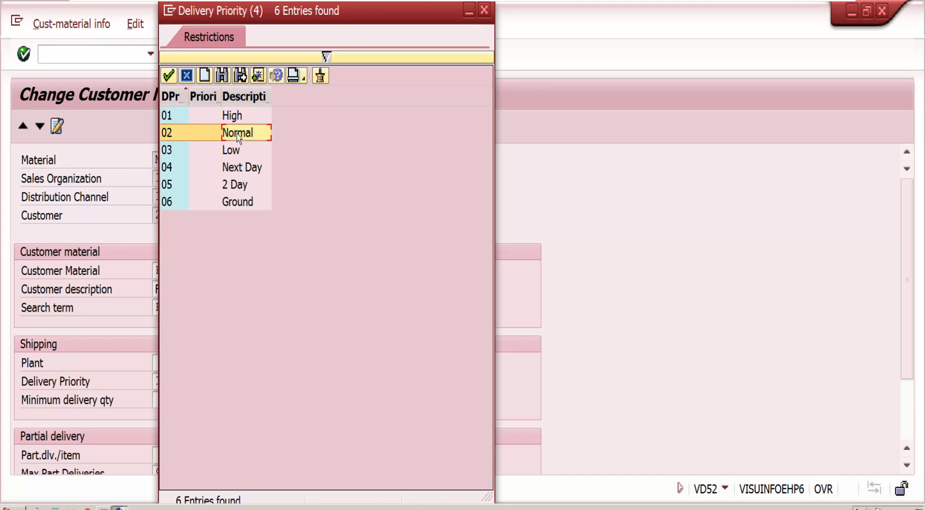
click(237, 150)
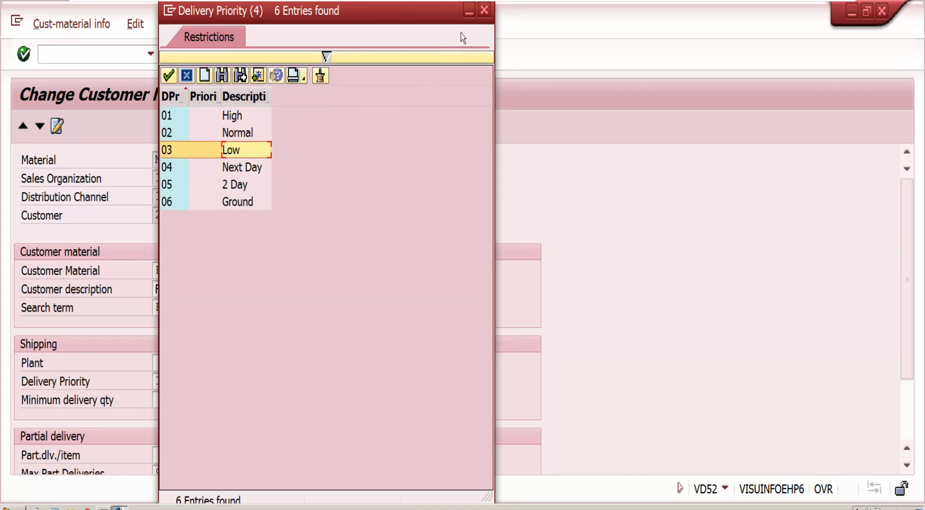
click(482, 13)
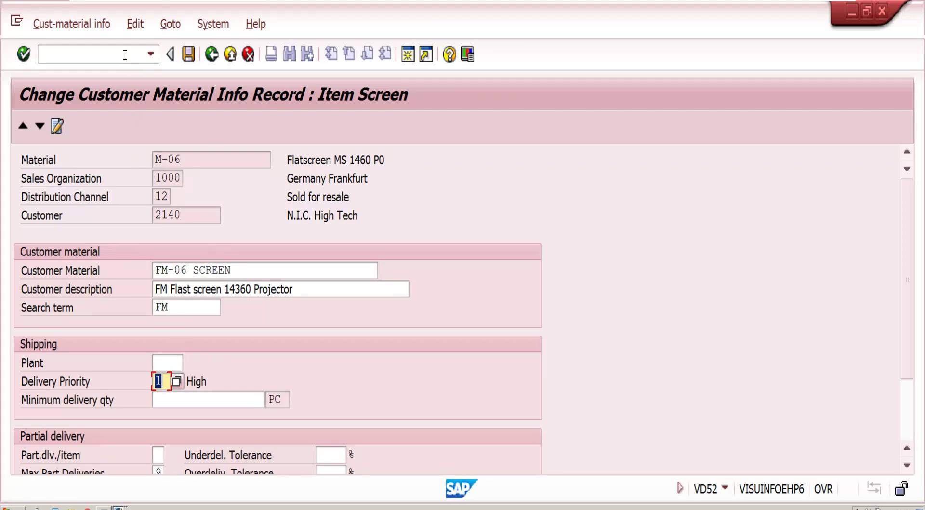
Open the N.I.C. High Tech customer master with transaction XD02 and show the shipping data of its sales area.
click(125, 55)
text(/n)
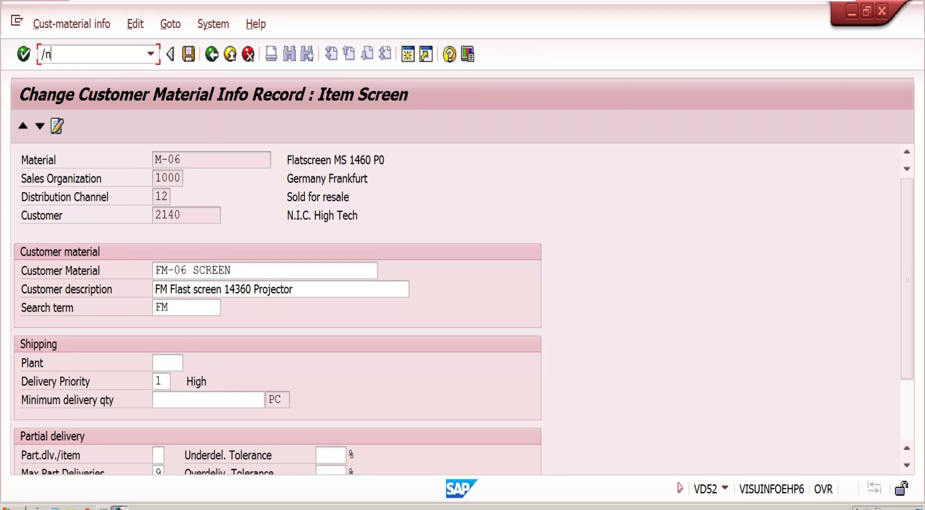
text(xd02)
key(Return)
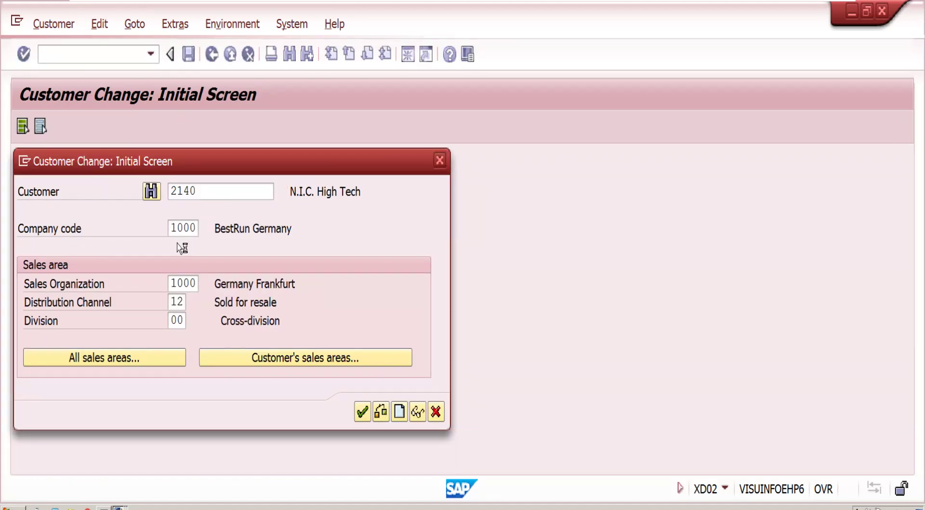
key(Return)
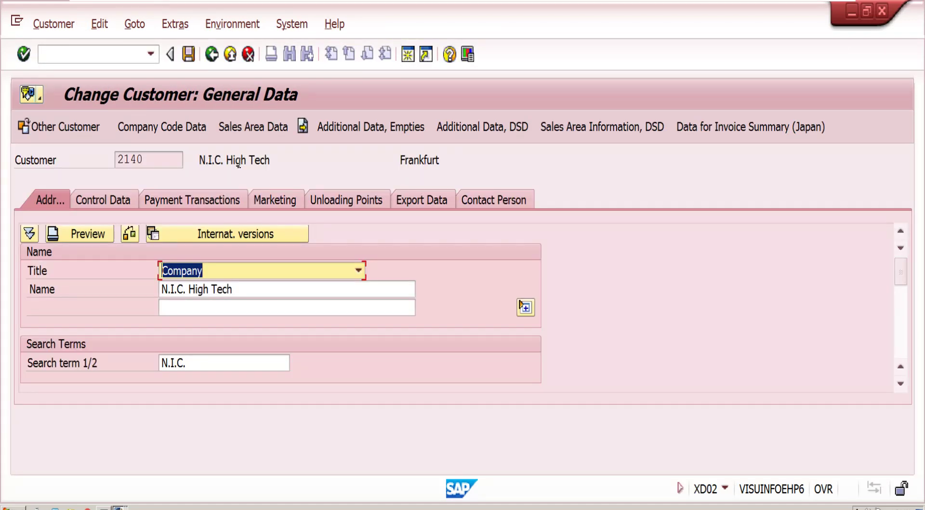
click(266, 128)
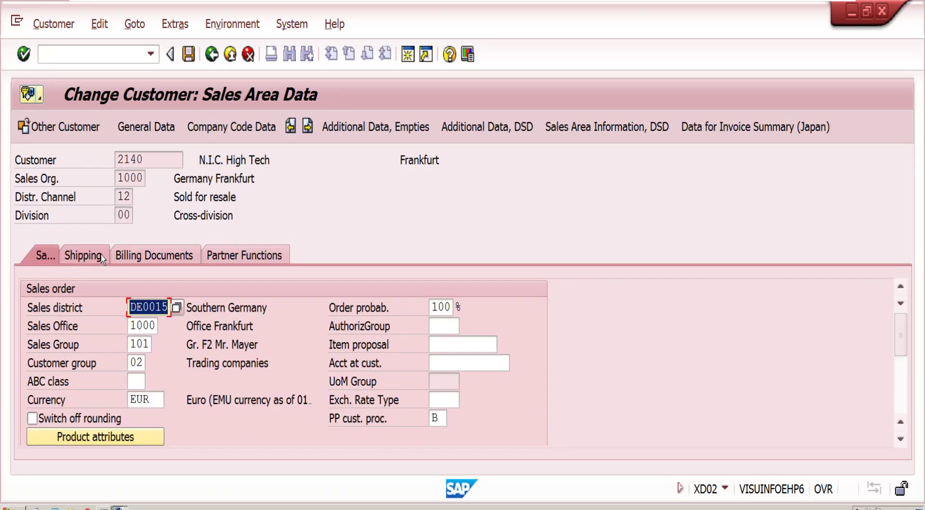
click(101, 257)
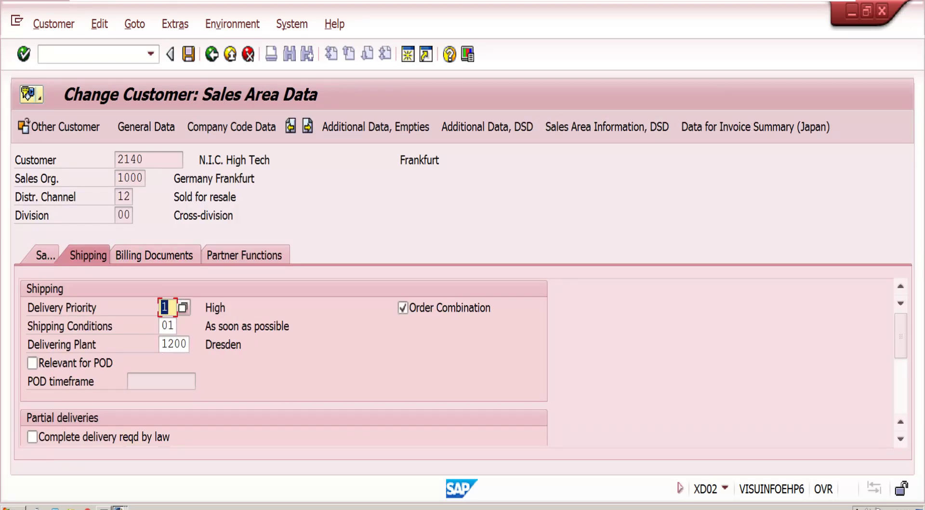
Close the session showing the "Item" view overview and return to the session with the customer's sales area data.
click(854, 16)
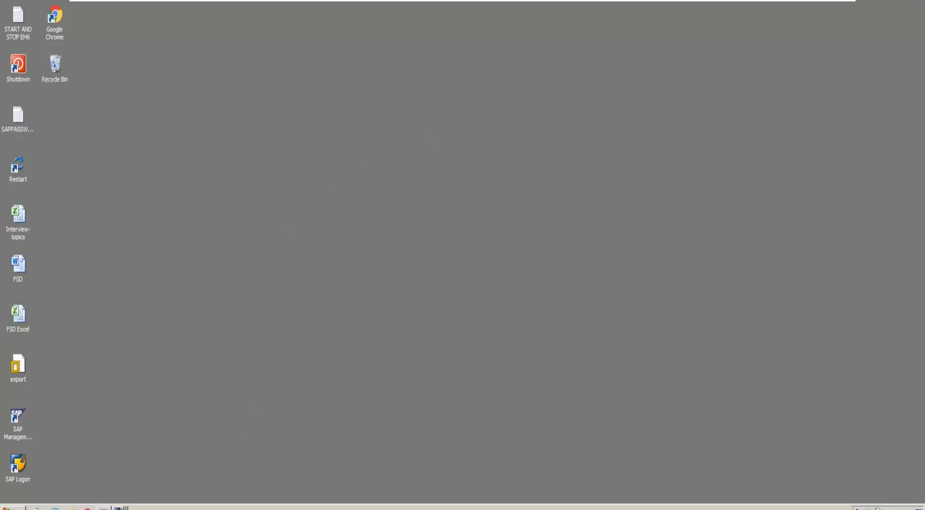
click(118, 507)
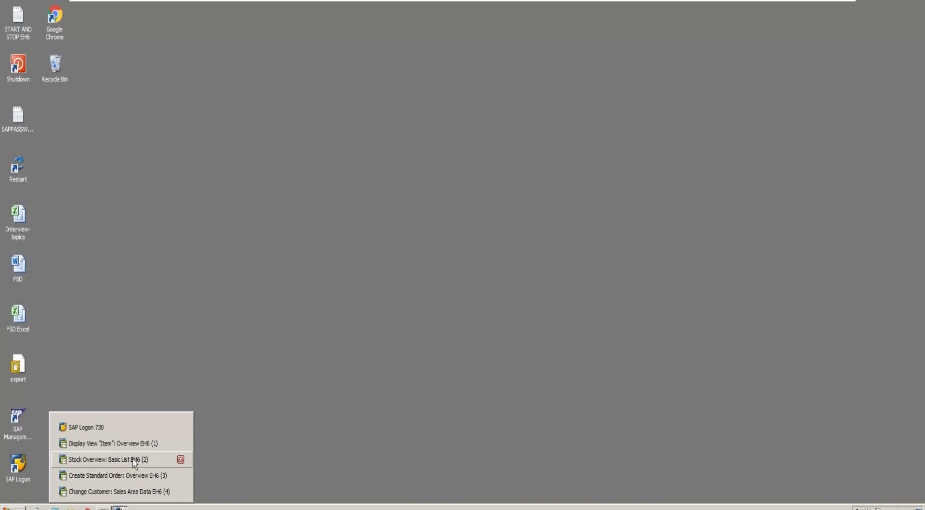
click(135, 443)
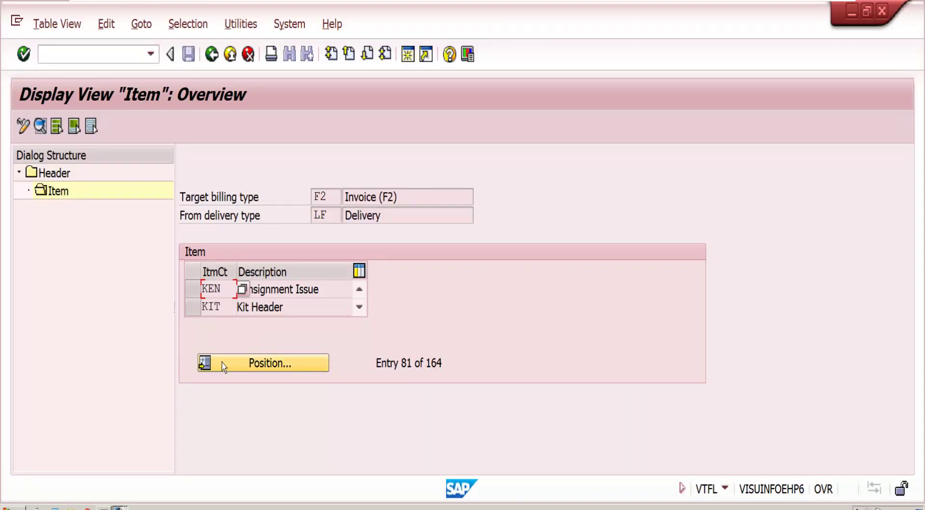
click(884, 11)
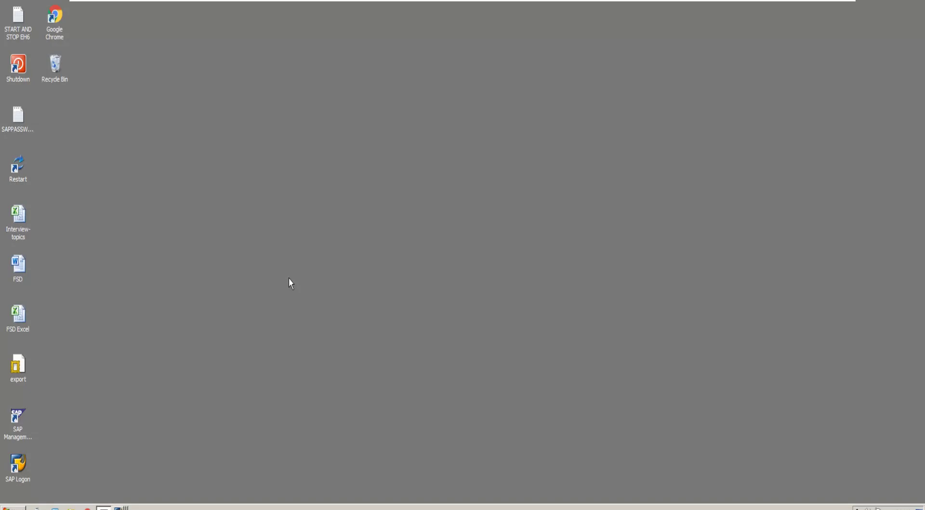
click(118, 507)
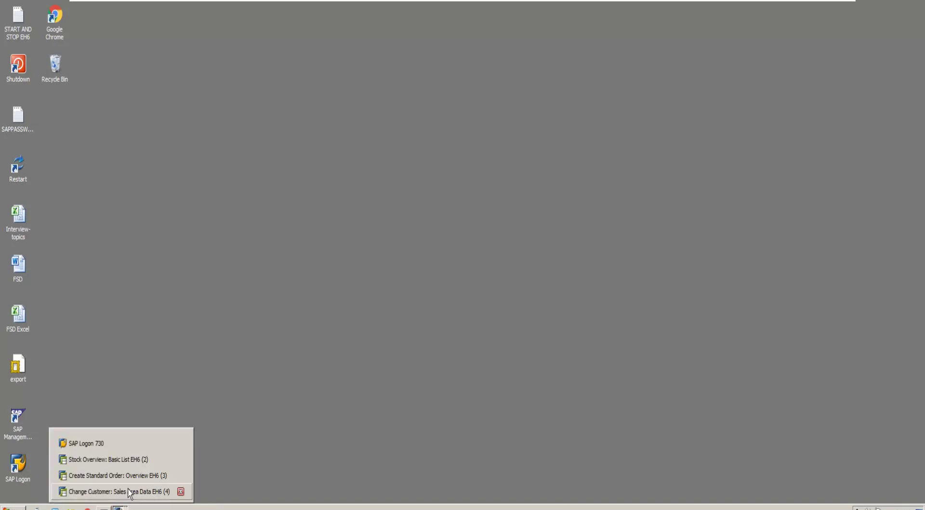
click(129, 490)
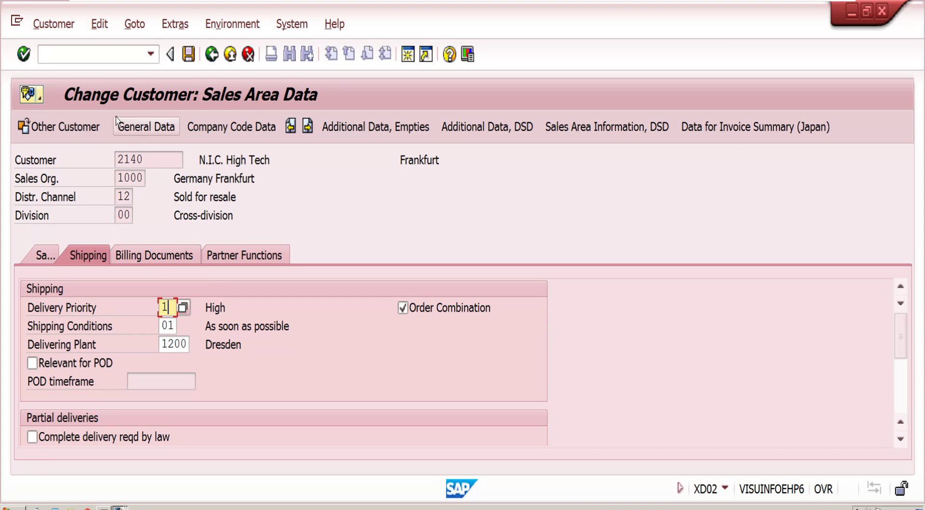
Restart XD02 for the same customer and examine the delivery priority in the sales area shipping data.
click(103, 54)
text(/nx)
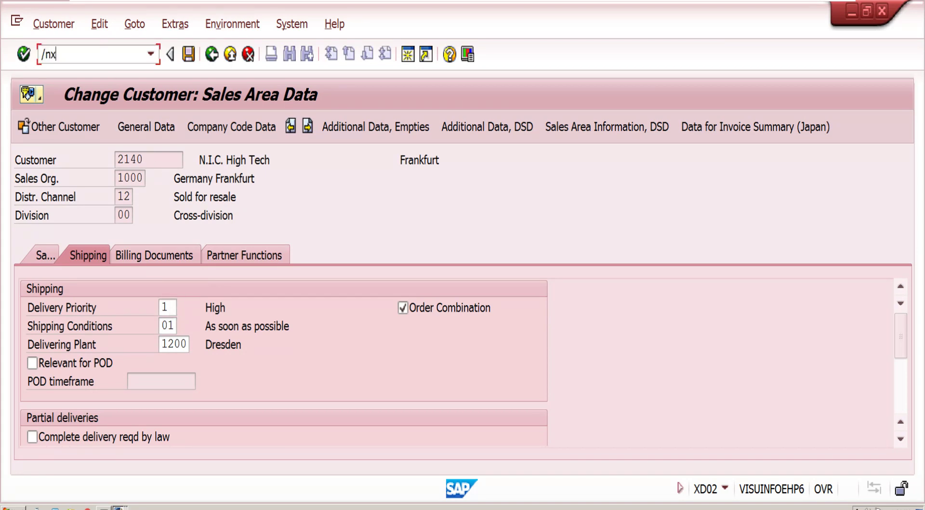
text(d02)
key(Return)
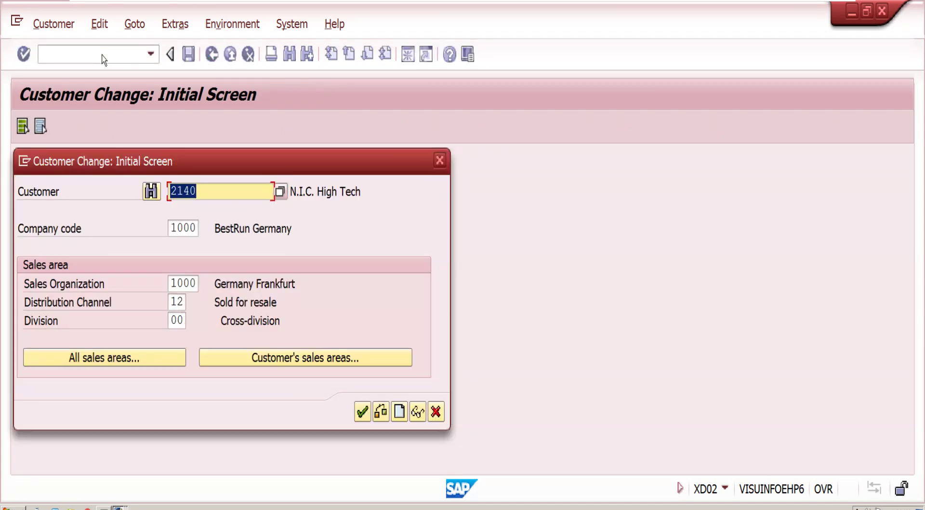
key(Return)
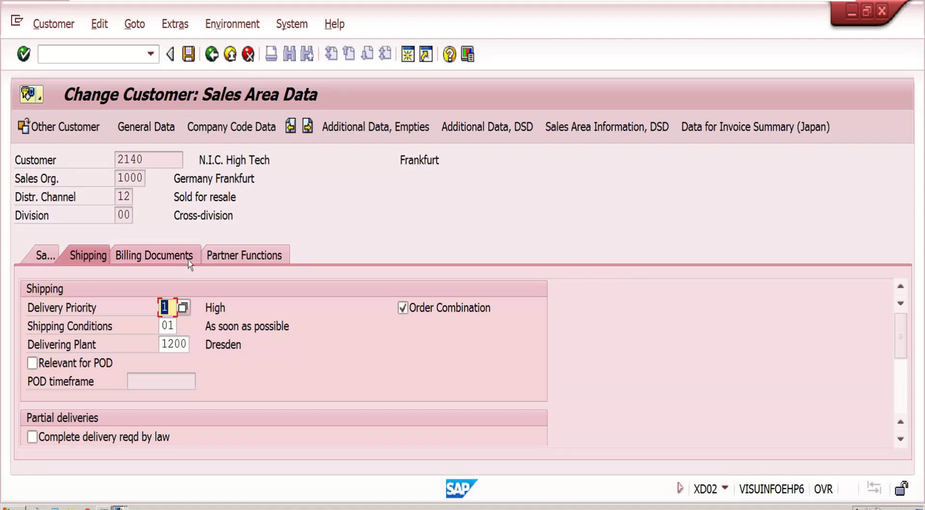
click(171, 308)
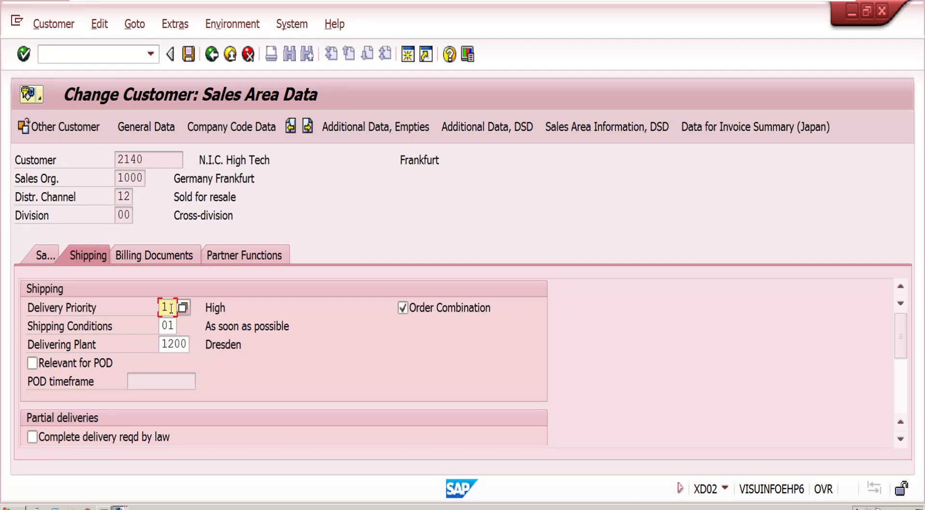
click(149, 158)
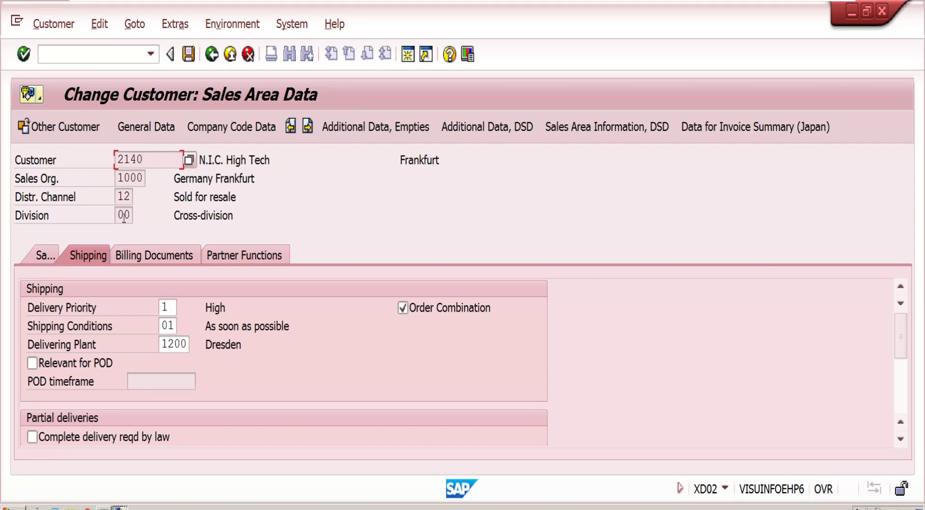
click(172, 309)
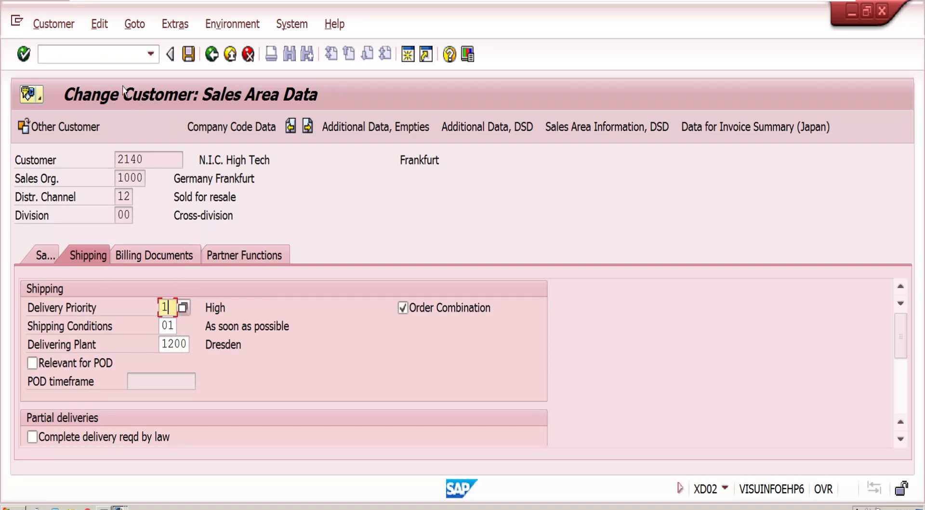
Leave the customer master and start transaction VD52 for changing customer-material info records.
click(42, 54)
text(/n)
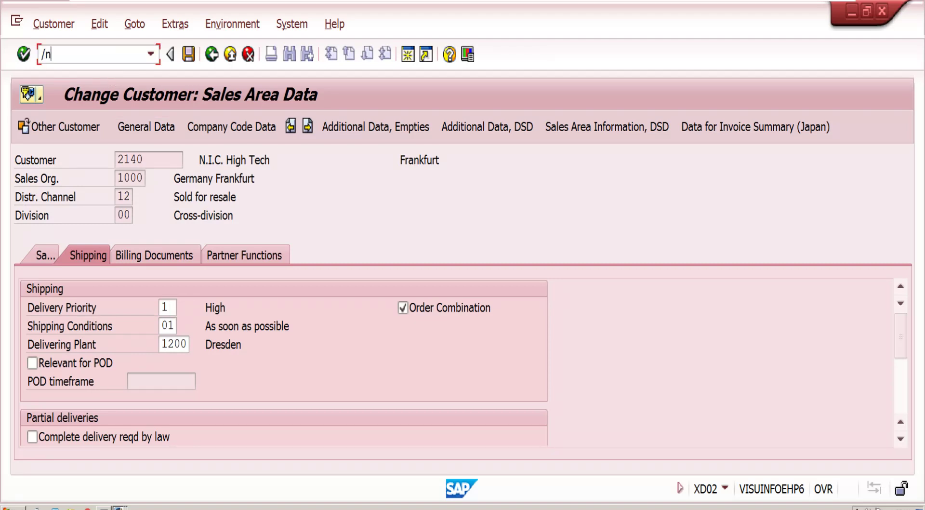
text(cd02)
key(Return)
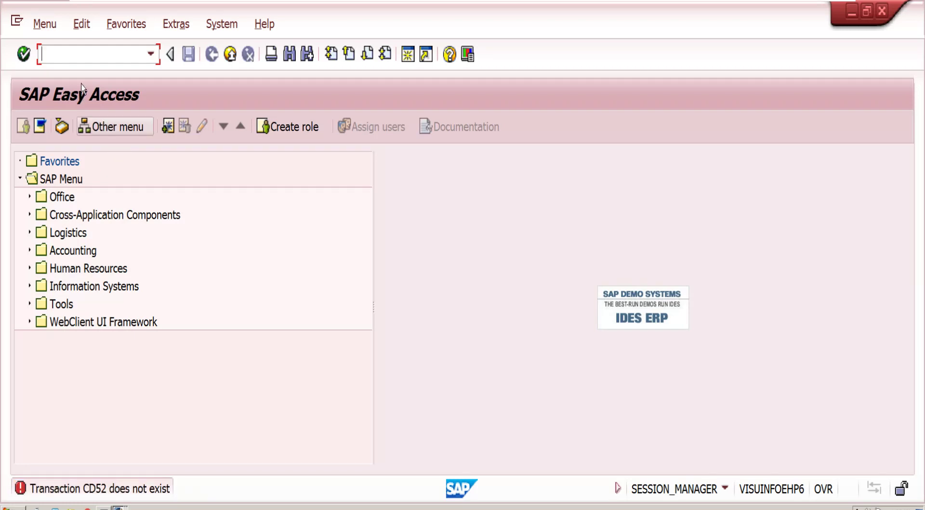
text(vd)
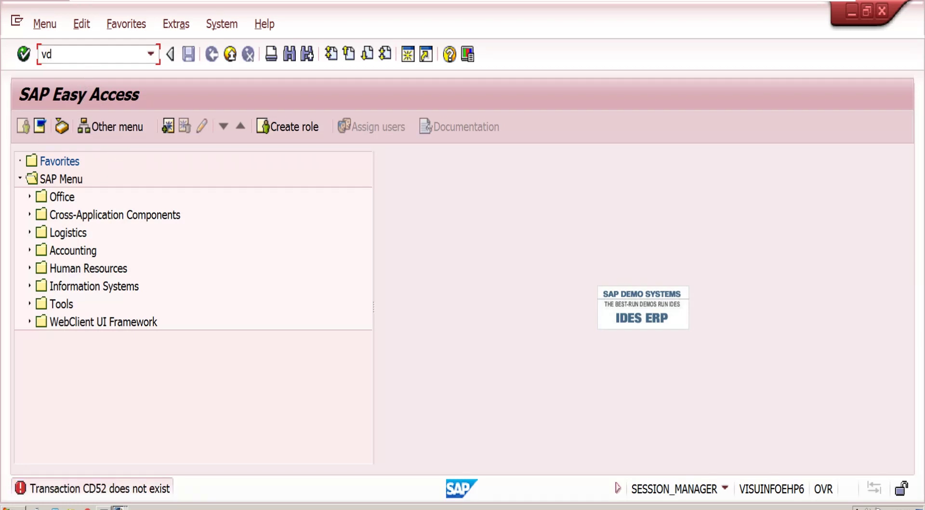
text(3)
key(BackSpace)
key(BackSpace)
key(BackSpace)
text(vd52)
key(Return)
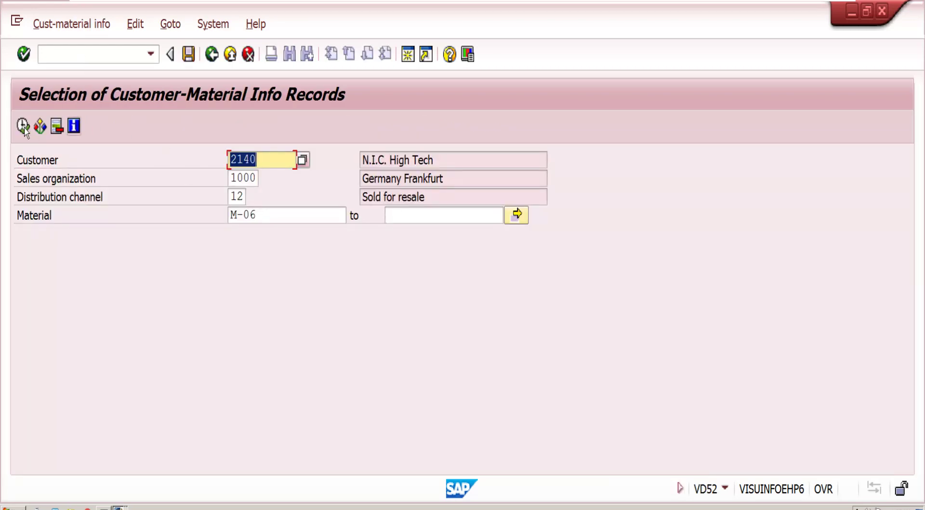
Run the info record selection for M-06, open its item details and go to the minimum delivery quantity.
key(Return)
key(F8)
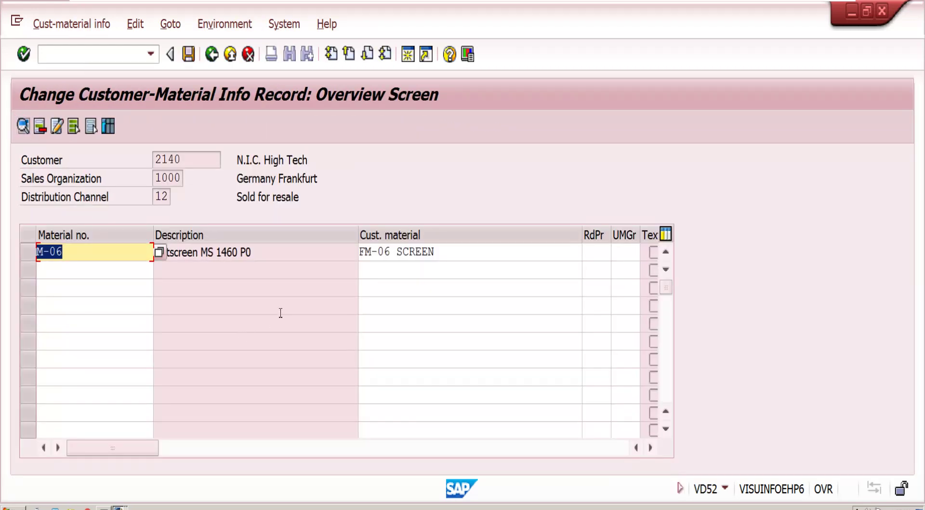
double_click(310, 257)
click(162, 381)
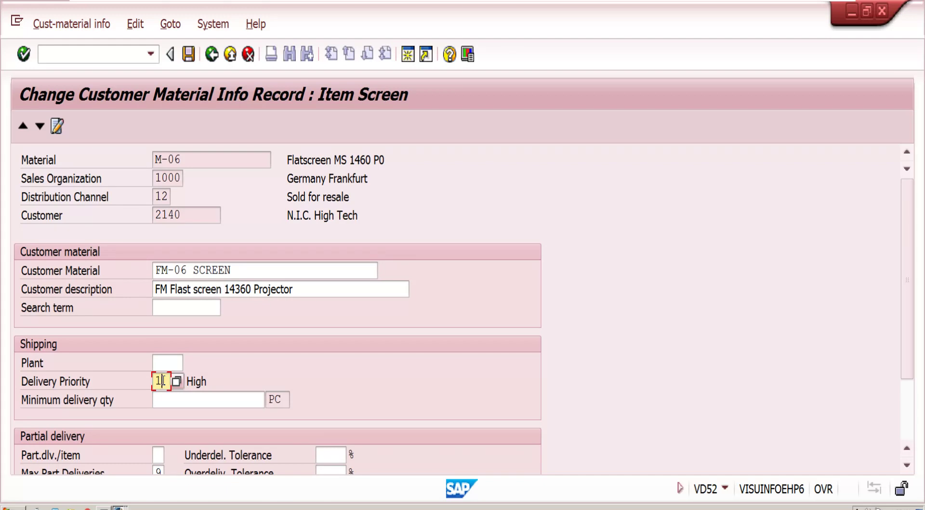
click(175, 403)
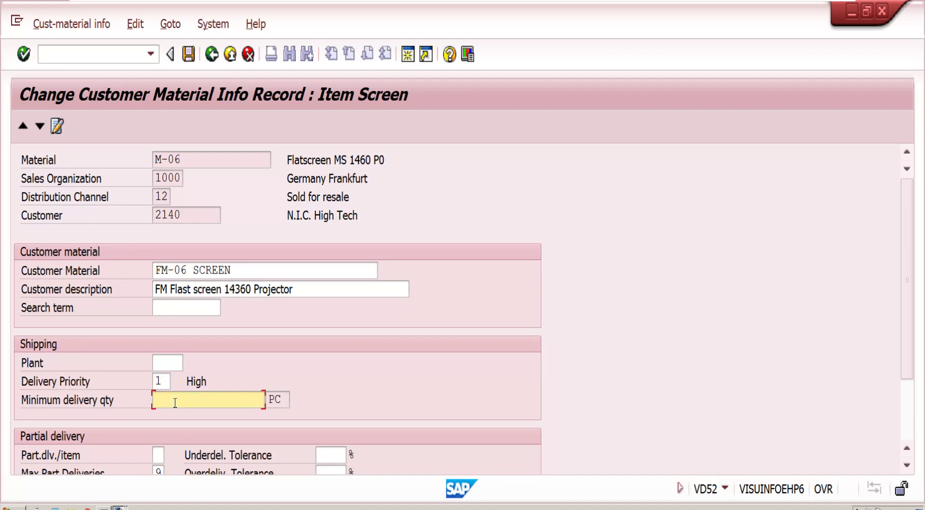
Open material M-06 in a new session with transaction MM02 and select the Sales: Sales Org. Data 1 view.
key(ctrl+slash)
text(/o)
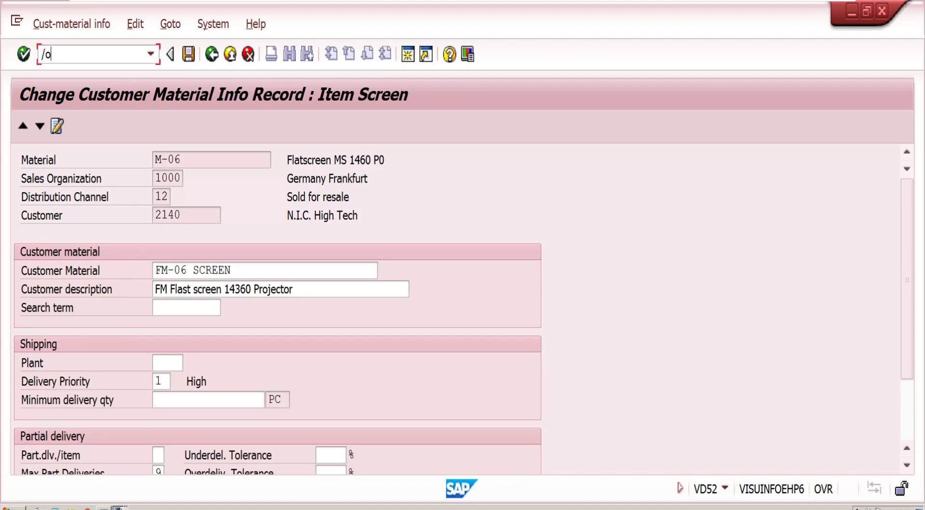
text(mm02)
key(Return)
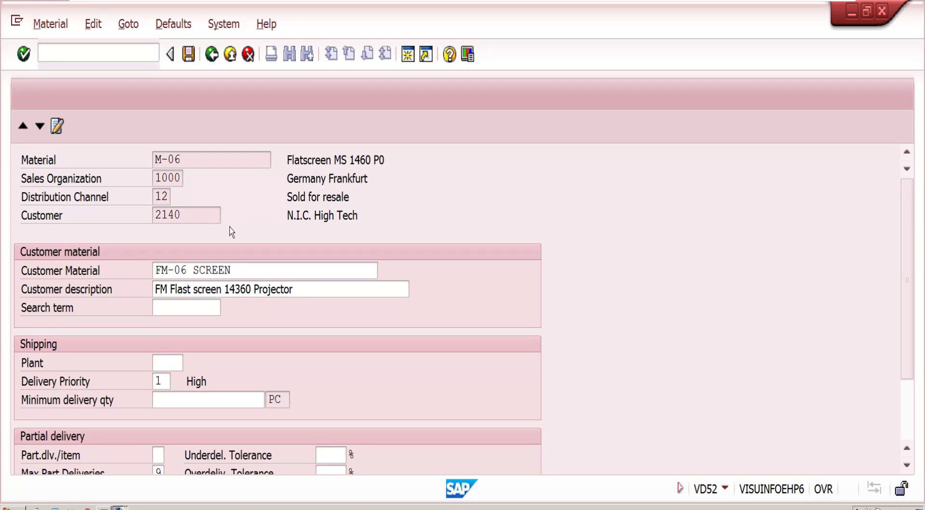
key(Return)
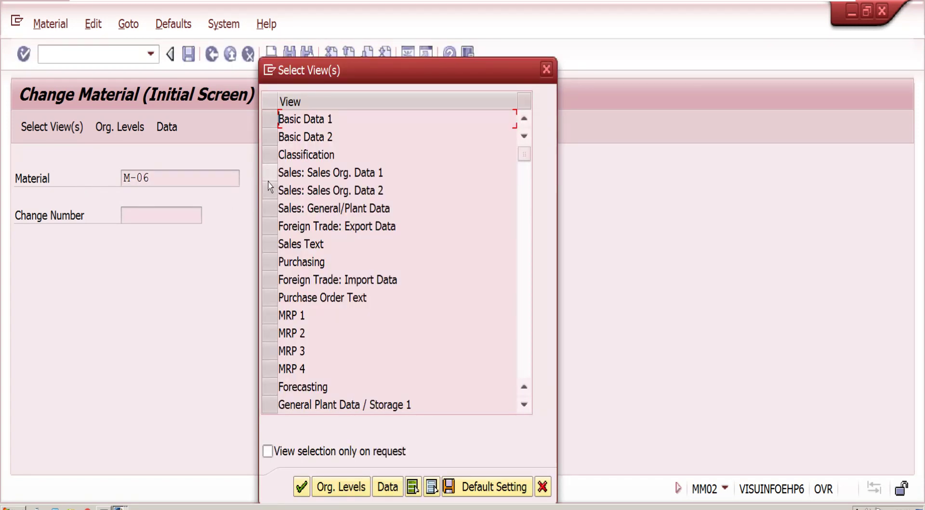
click(269, 172)
key(Return)
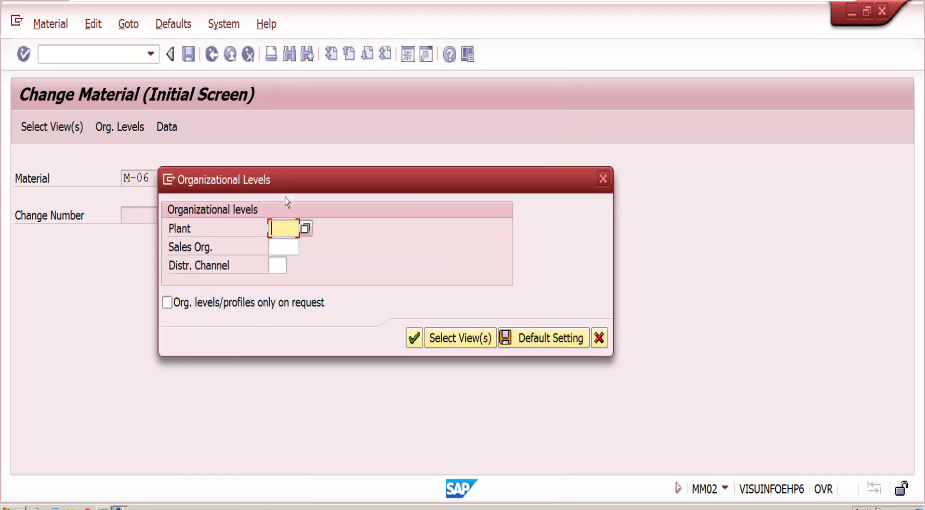
Enter plant 1200, sales organization 1000 and distribution channel 12, and examine the minimum order and delivery quantity fields of M-06.
text(1200)
key(Tab)
text(1000)
key(Tab)
text(12)
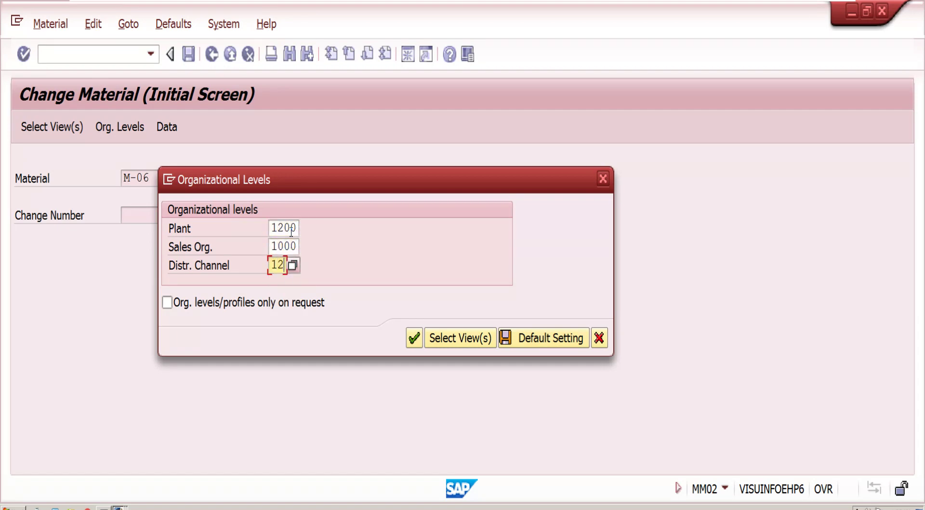
key(Return)
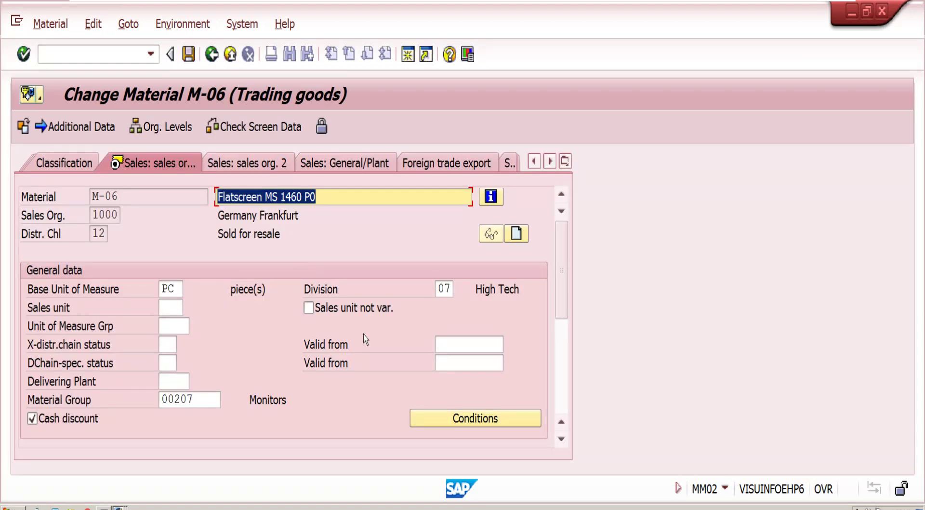
click(561, 410)
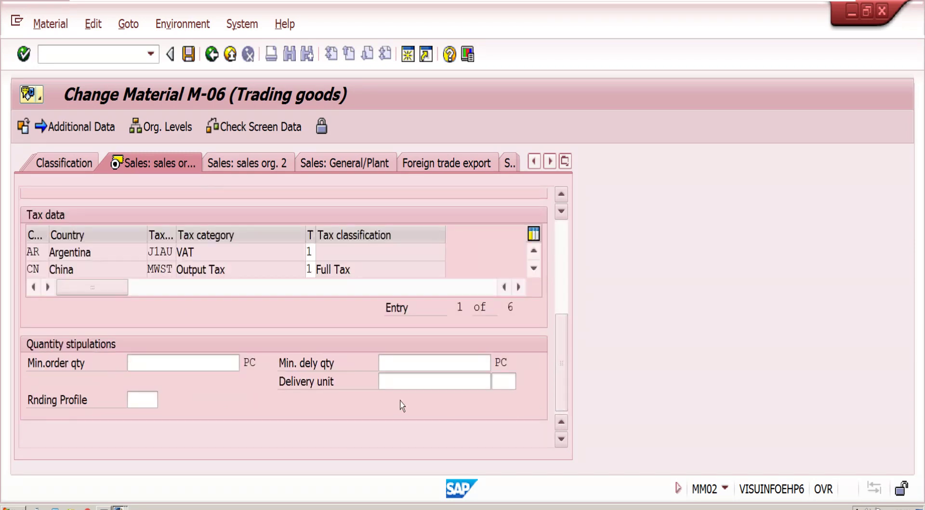
click(214, 370)
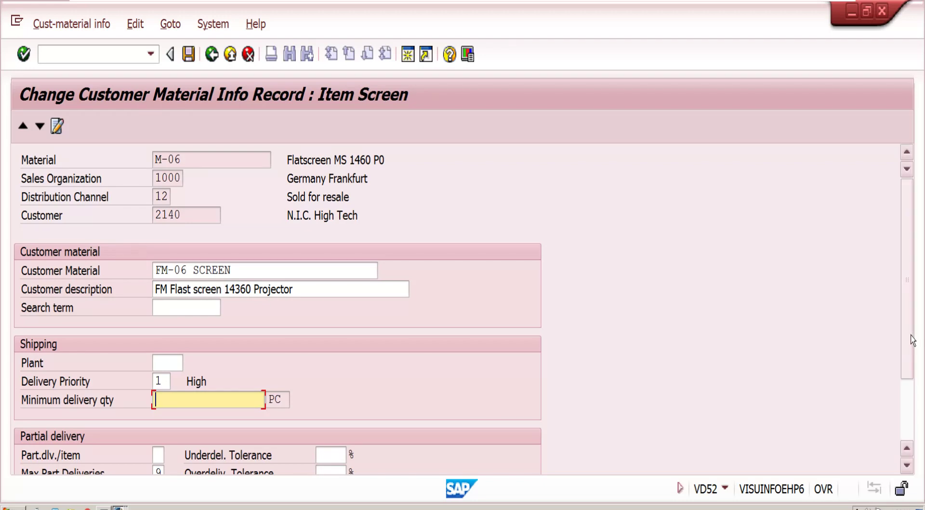
Examine the possible entries for partial delivery at item level in the info record and close the list without choosing one.
drag(912, 340, 910, 395)
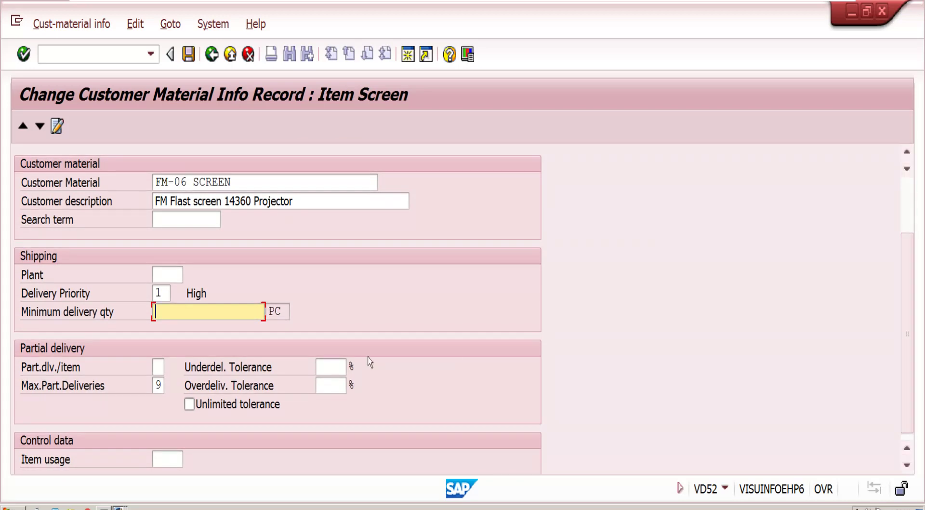
click(157, 366)
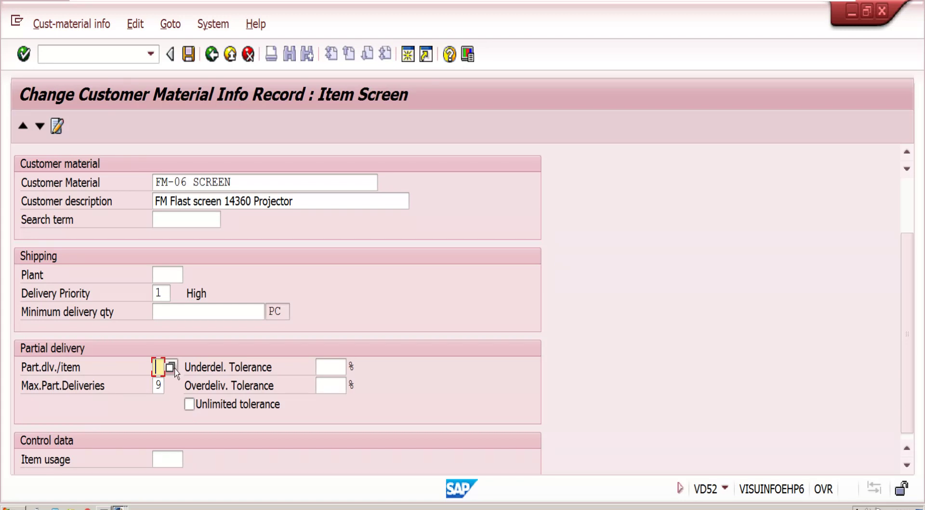
click(173, 369)
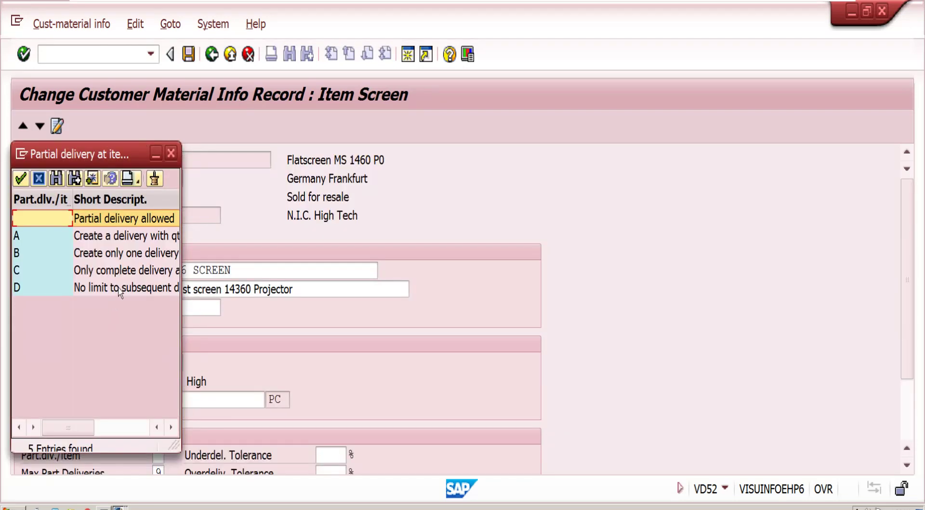
click(107, 258)
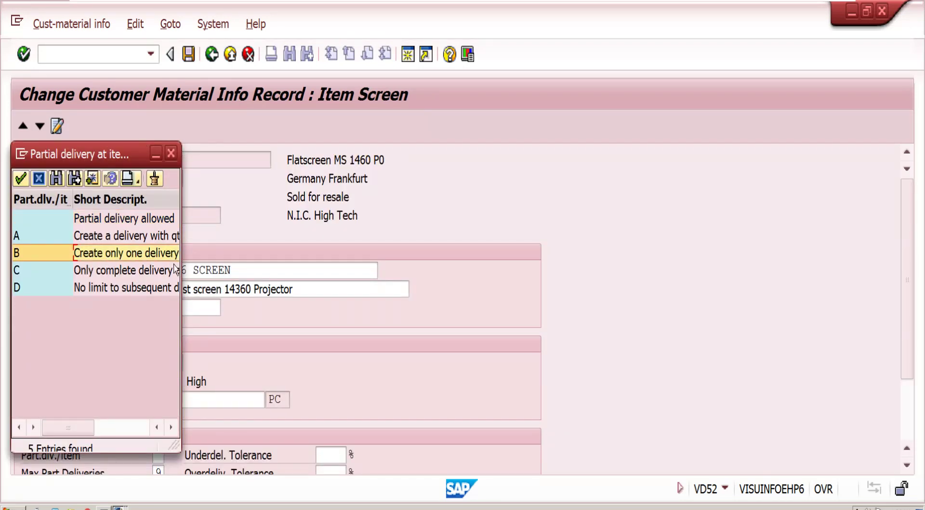
drag(182, 273, 316, 272)
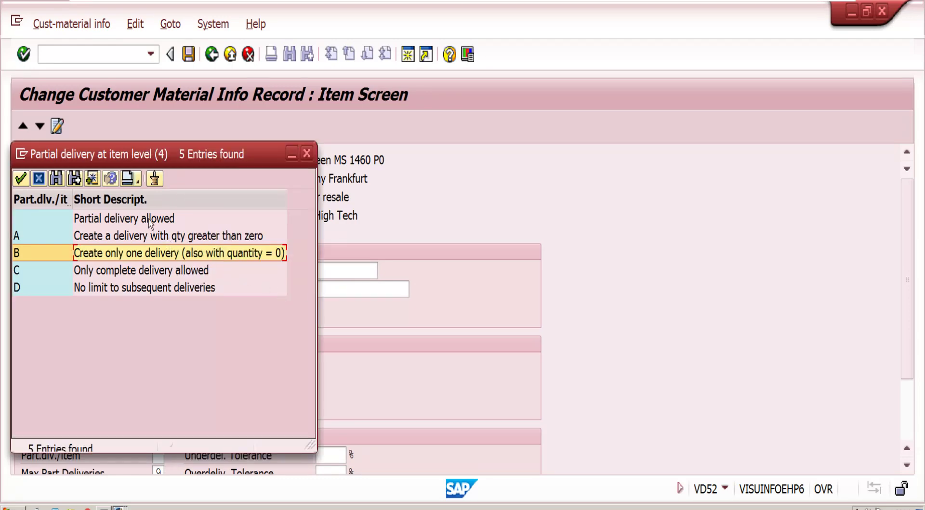
click(149, 220)
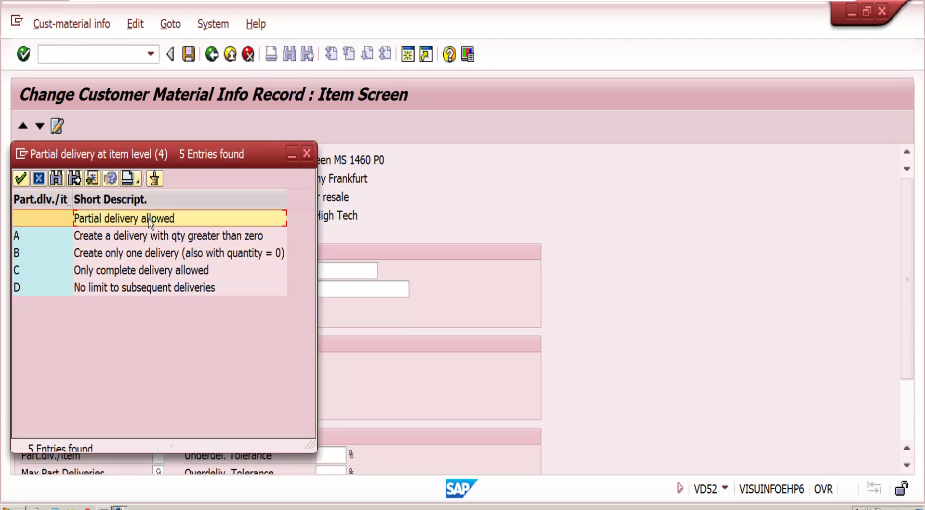
click(306, 154)
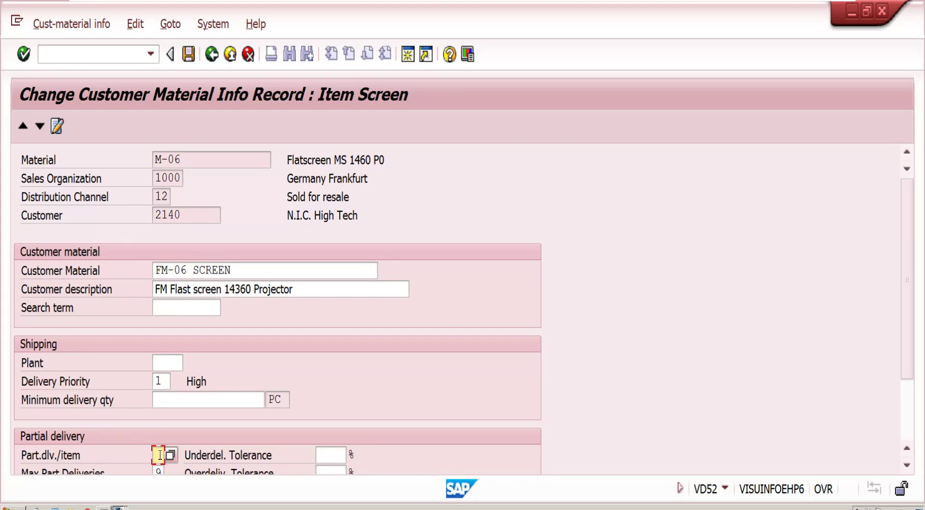
Review the maximum partial deliveries and tolerance fields and go to the item usage in the control data.
click(908, 467)
click(908, 466)
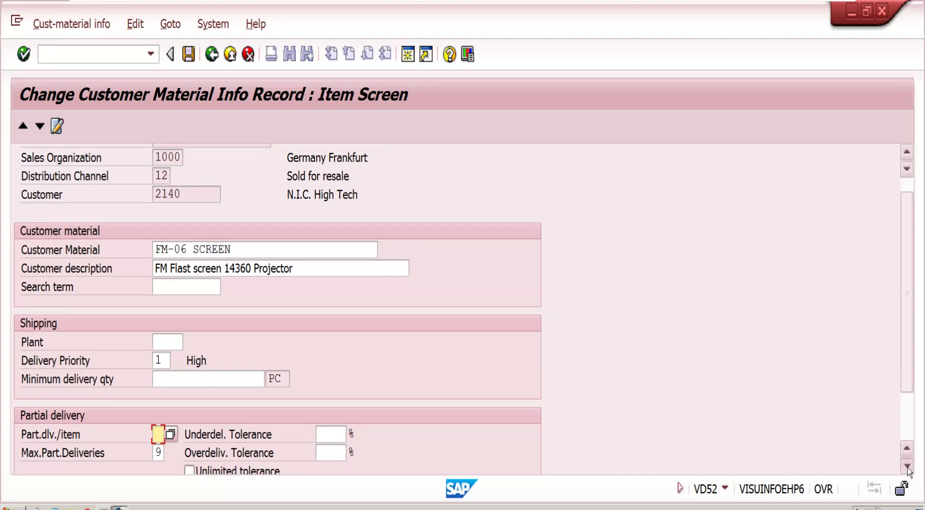
click(907, 466)
click(908, 467)
click(907, 467)
click(908, 466)
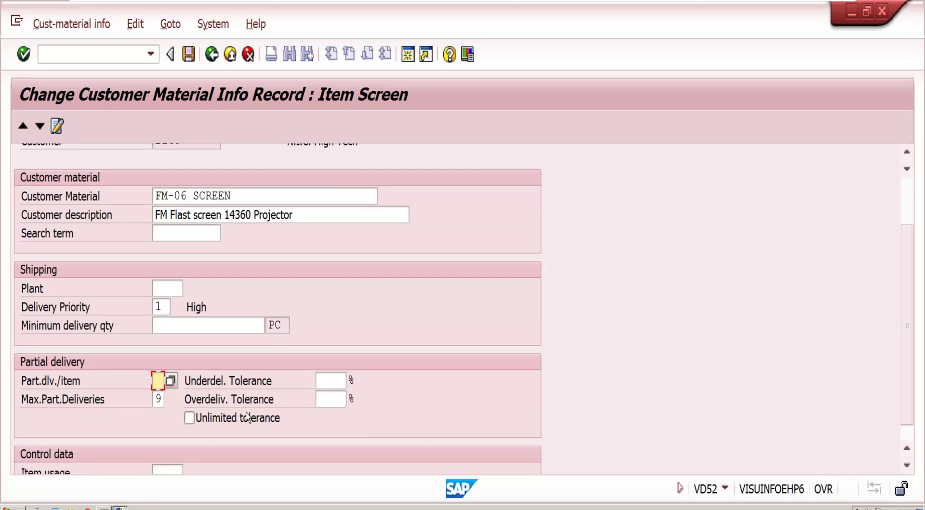
click(155, 399)
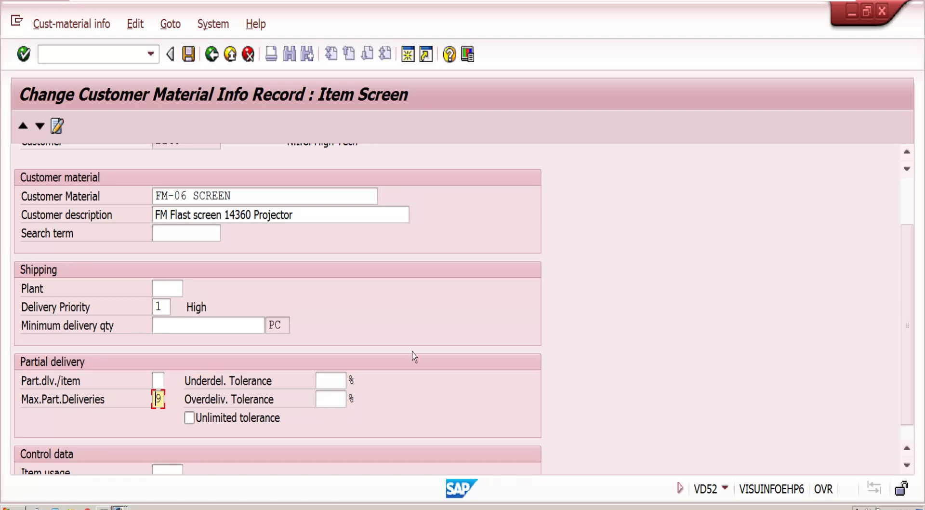
scroll(905, 369, down, 1)
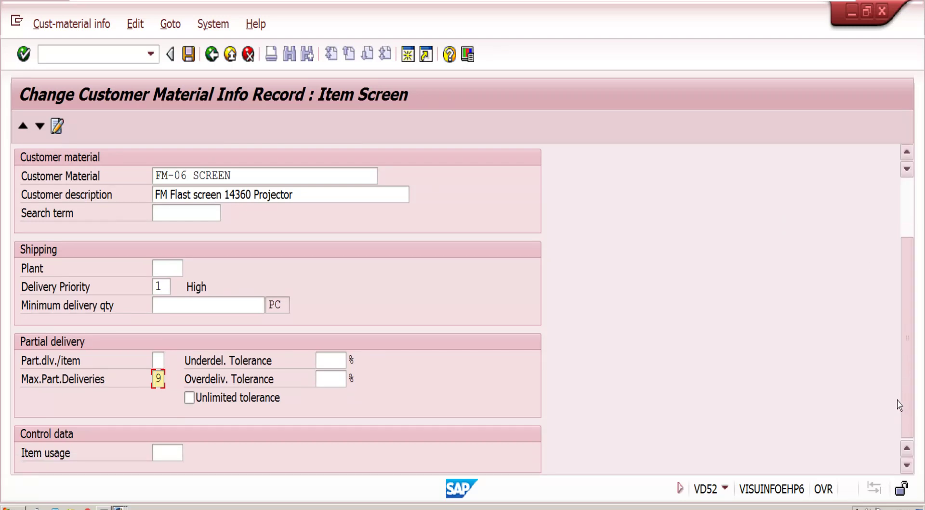
click(172, 457)
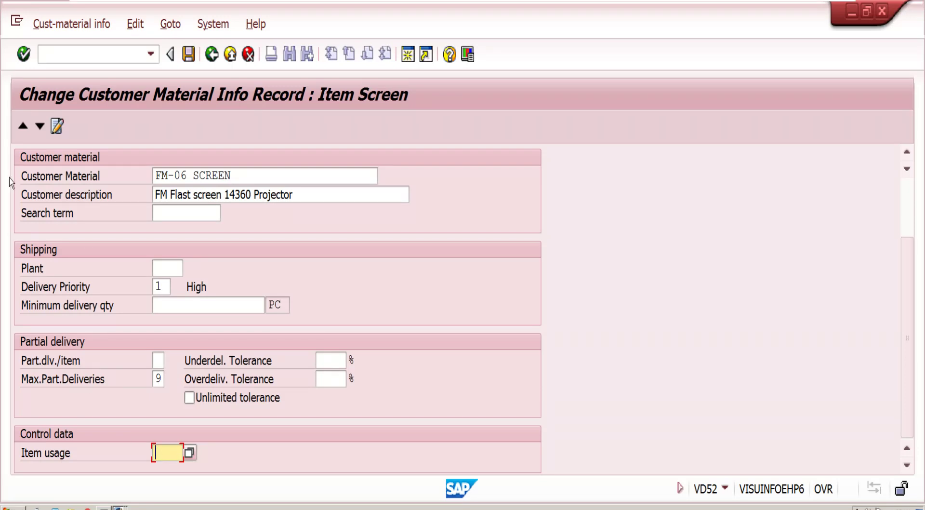
Switch to the open standard order and check the item category of M-06, then minimize the order window.
click(92, 54)
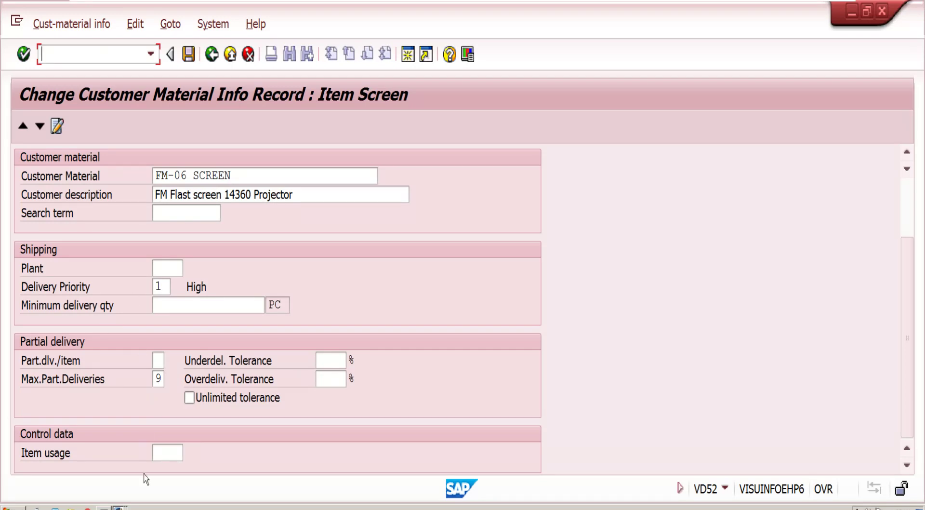
click(123, 507)
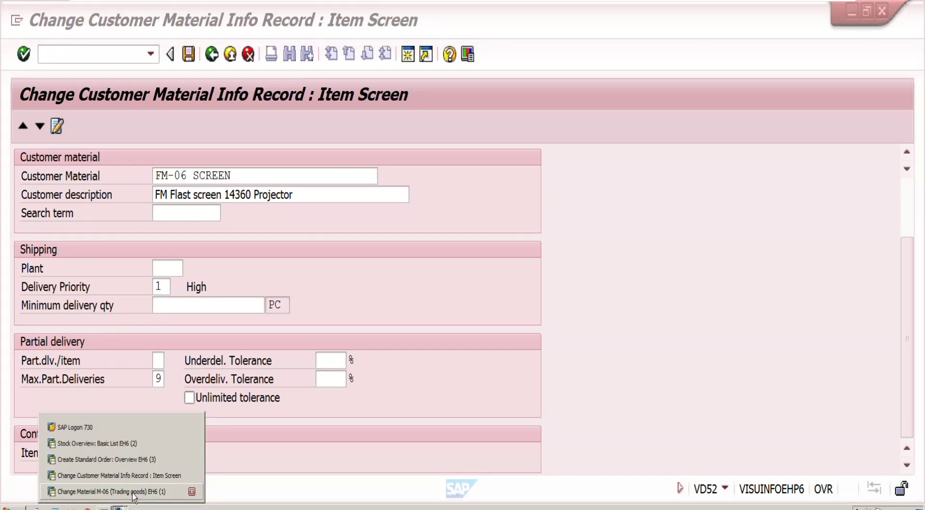
click(138, 459)
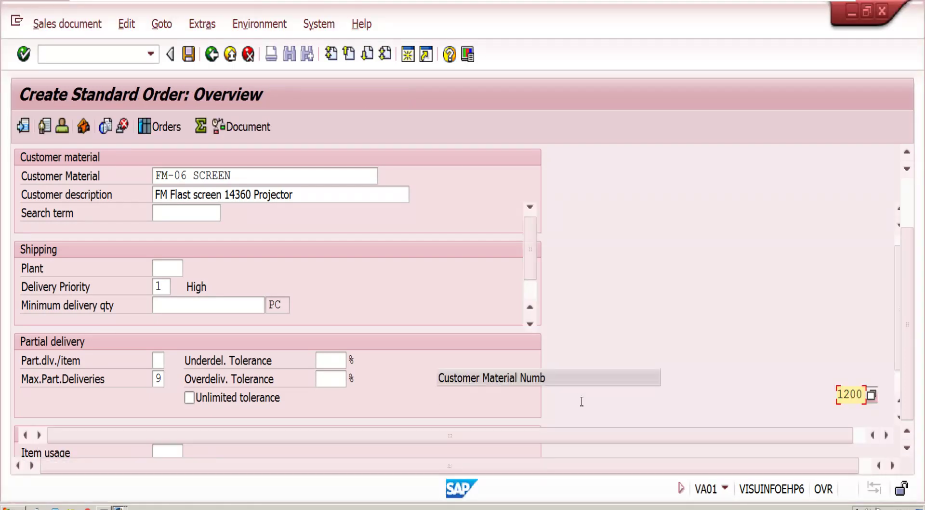
click(679, 399)
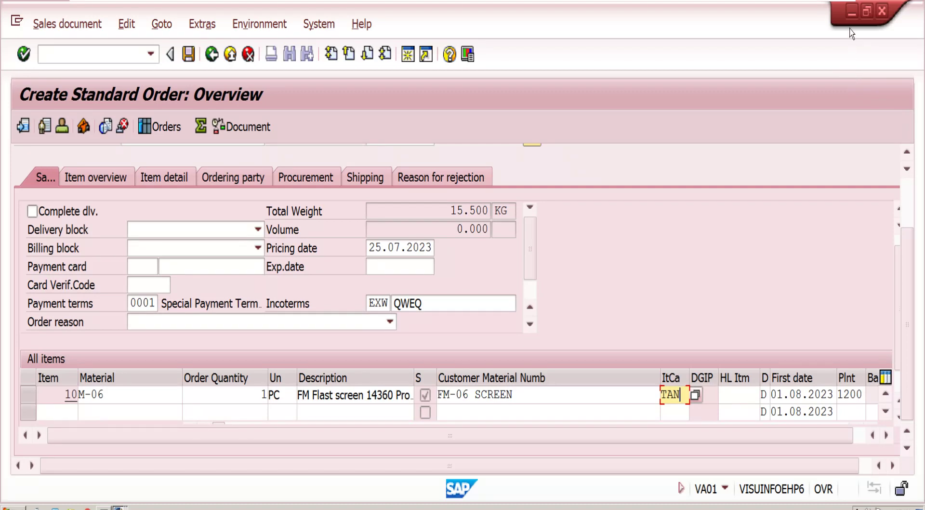
click(851, 13)
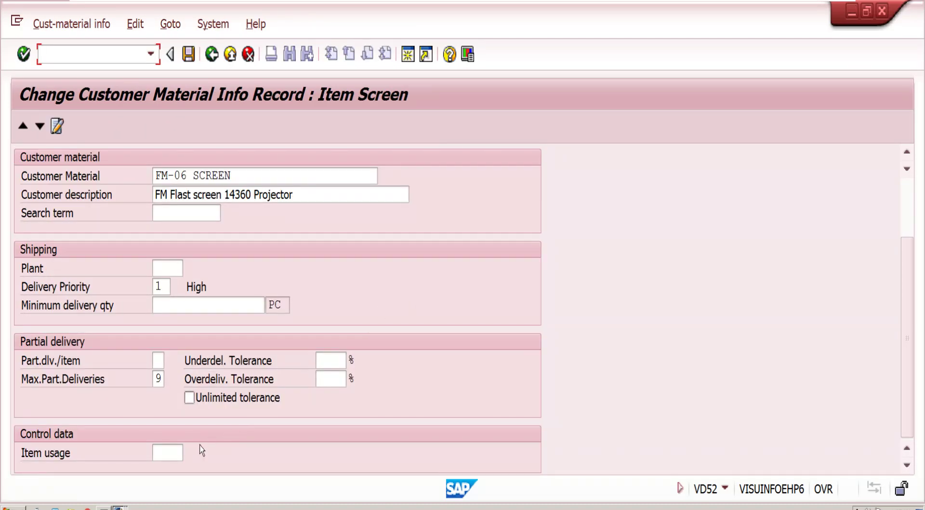
Set the item usage of the info record to APO1 (Sourcing Main Item) and save the record.
click(184, 451)
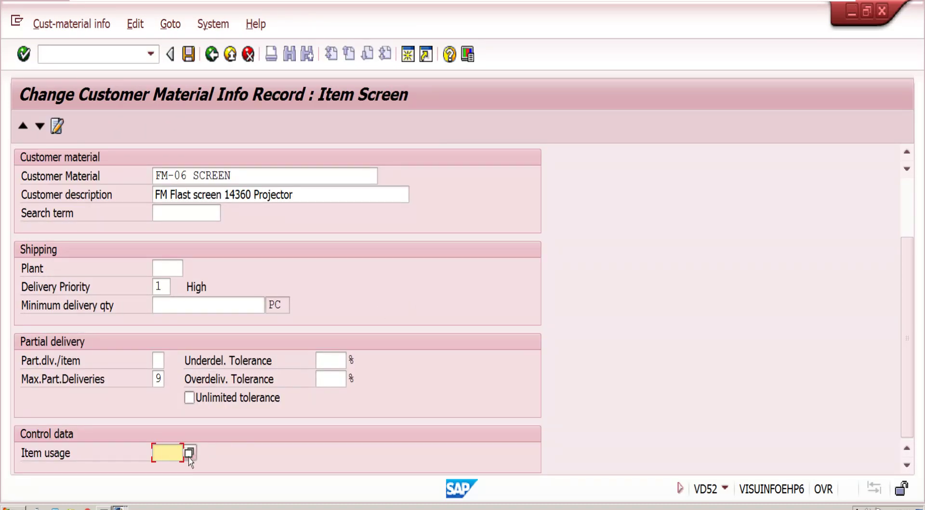
click(188, 455)
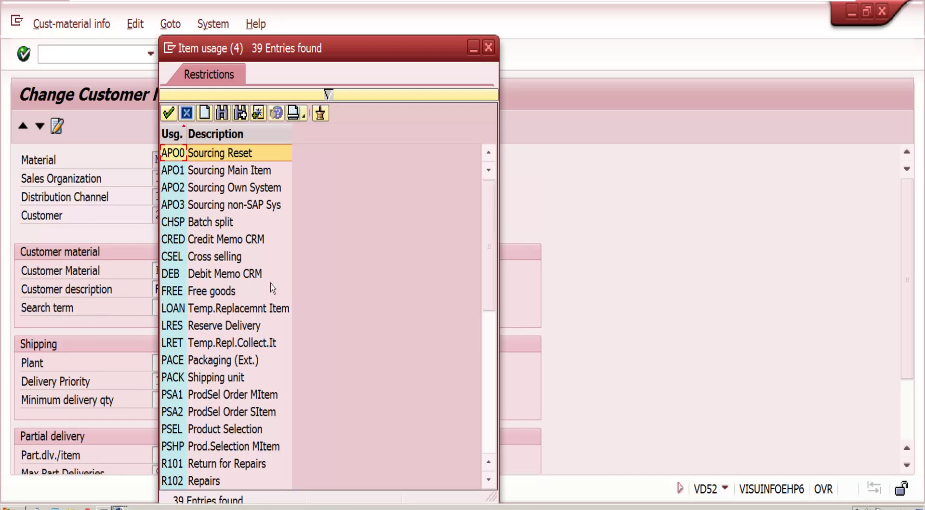
double_click(190, 171)
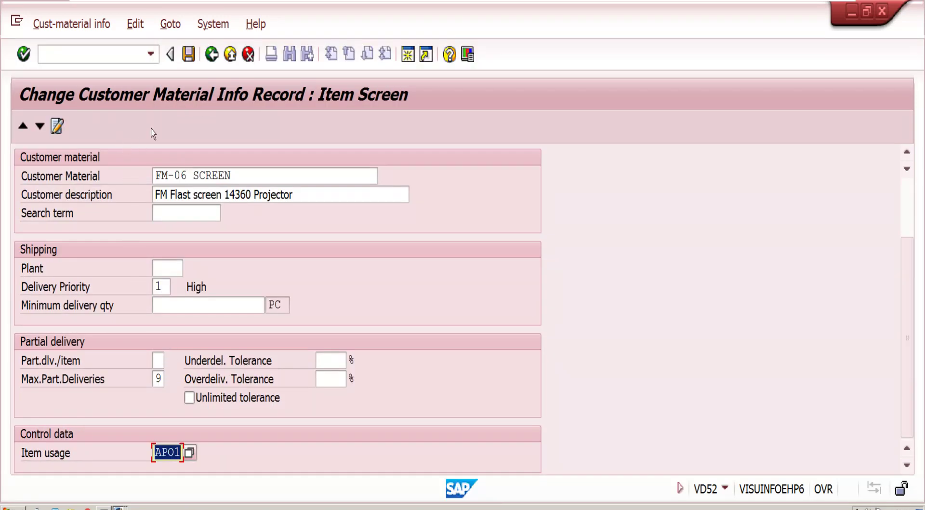
click(194, 56)
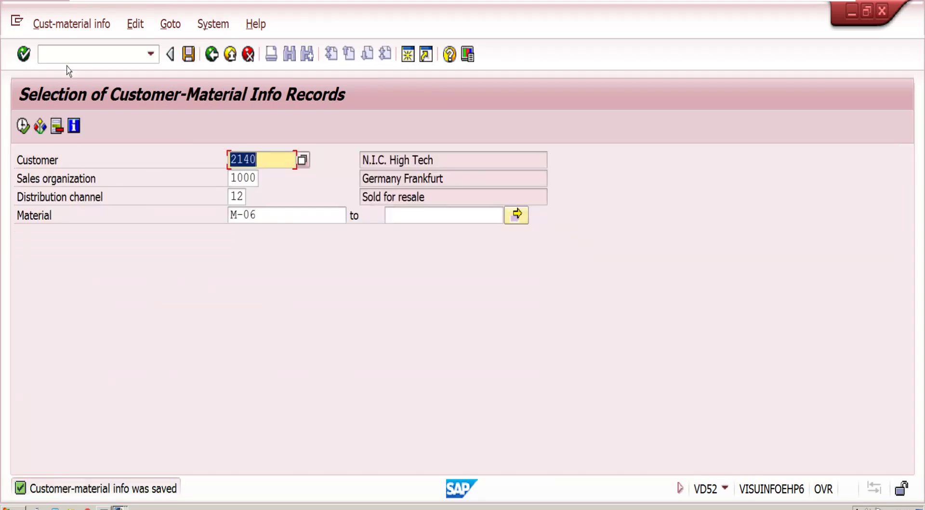
Open the item category assignment in a new session with transaction VOV4.
click(87, 56)
text(/)
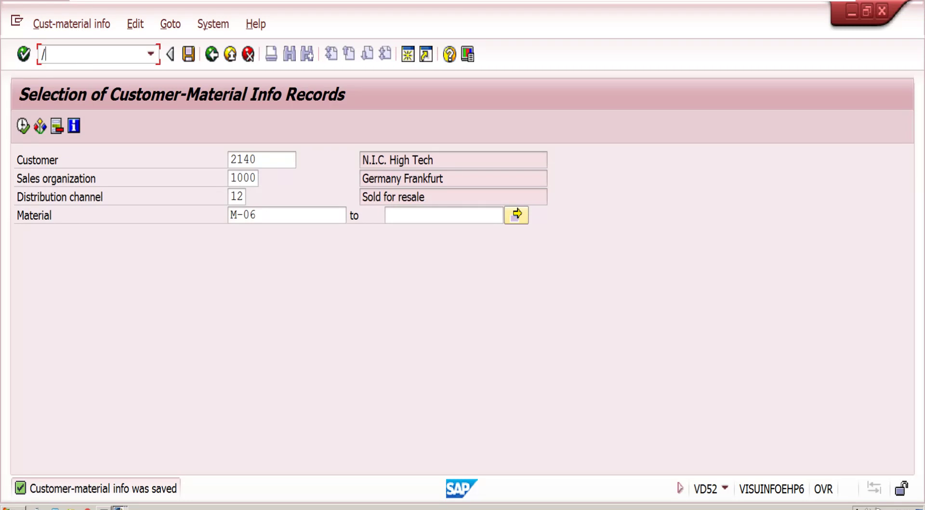
text(ovov4)
key(Return)
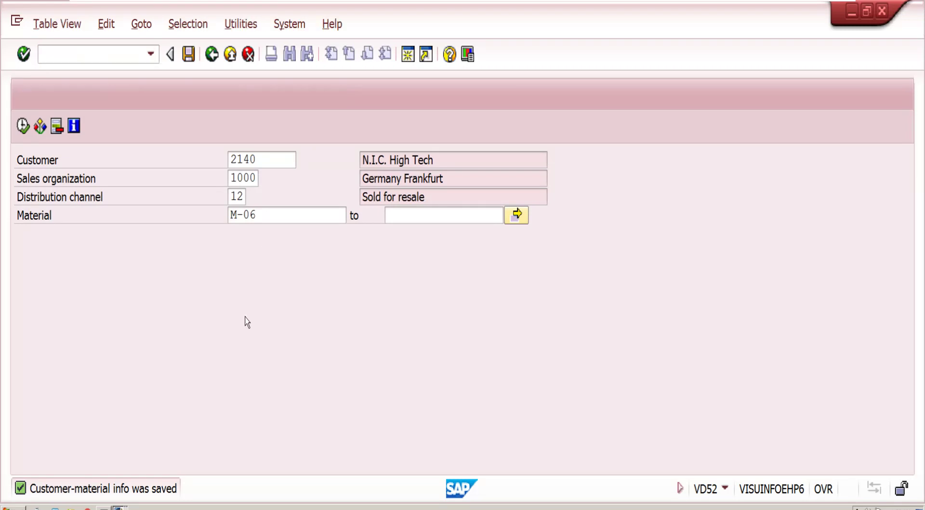
Position the item category assignments by sales document type OR and item category group NORM, starting the item usage with "ap".
click(101, 462)
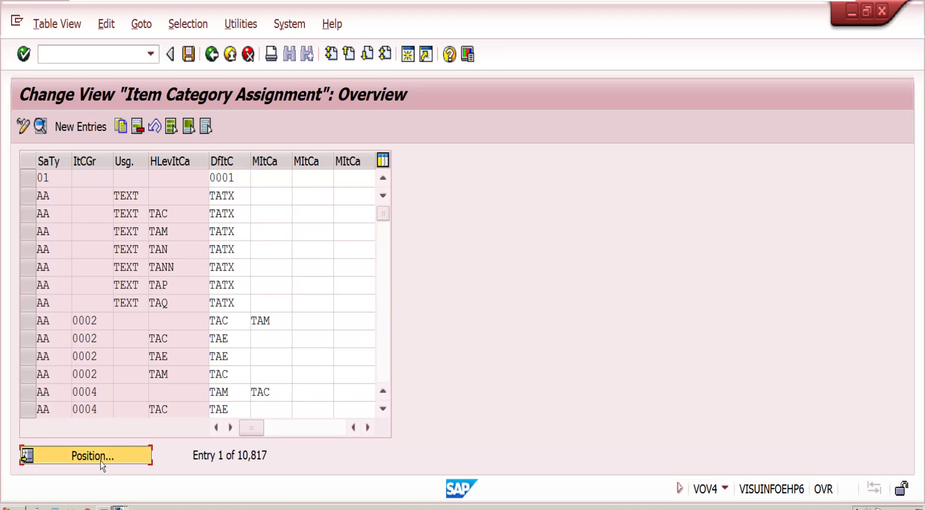
text(or)
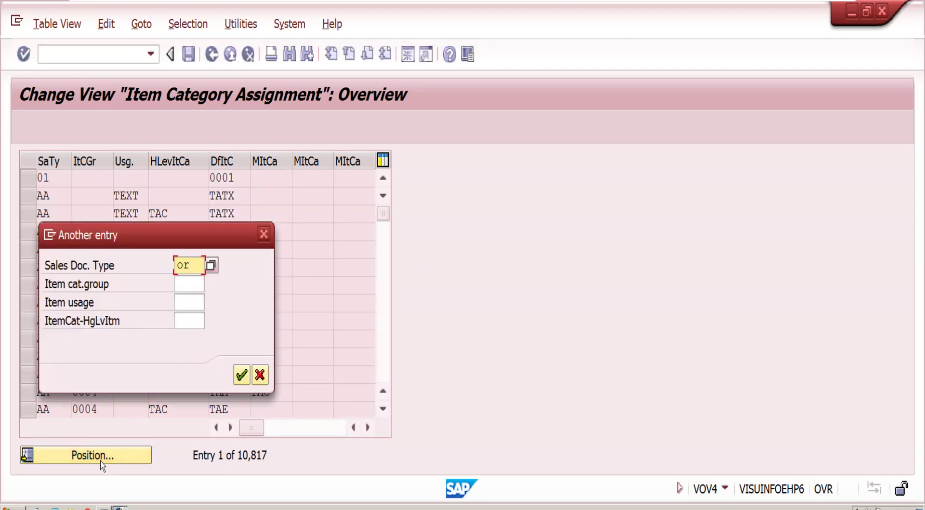
key(Tab)
text(norm)
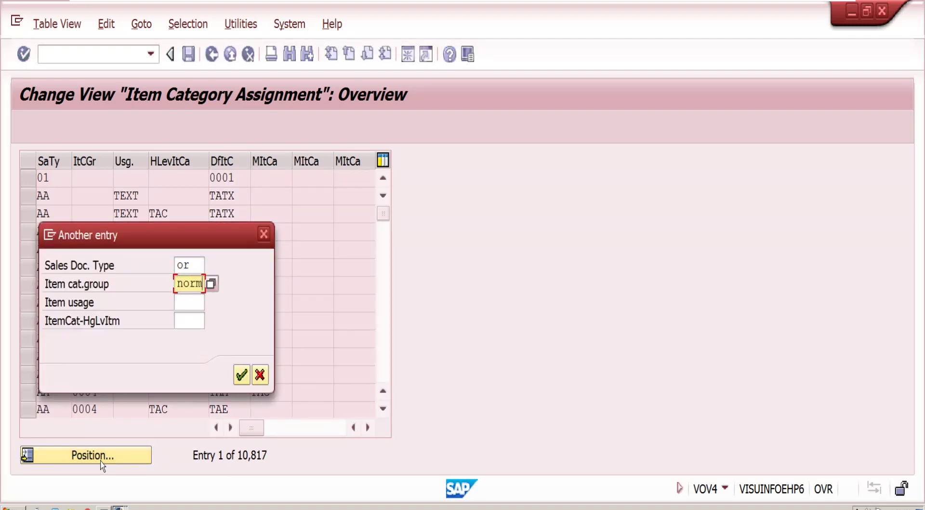
key(Tab)
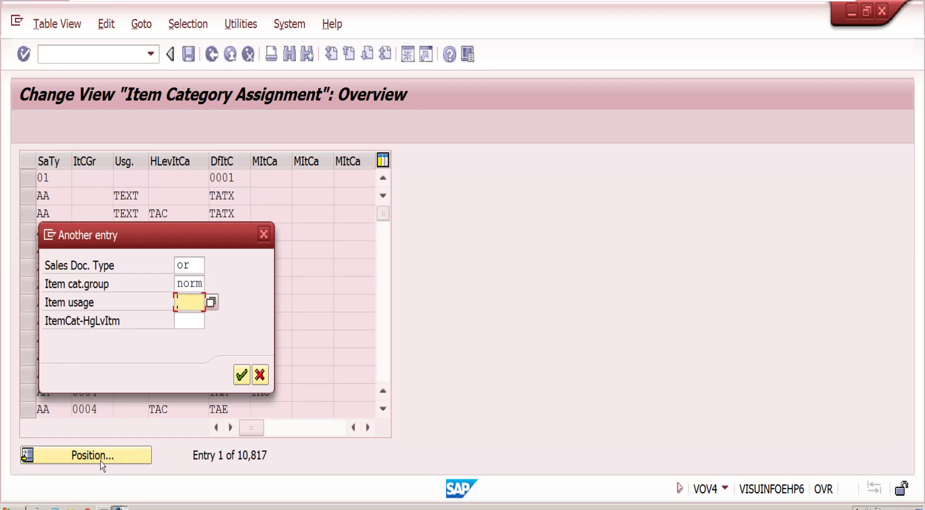
text(ap)
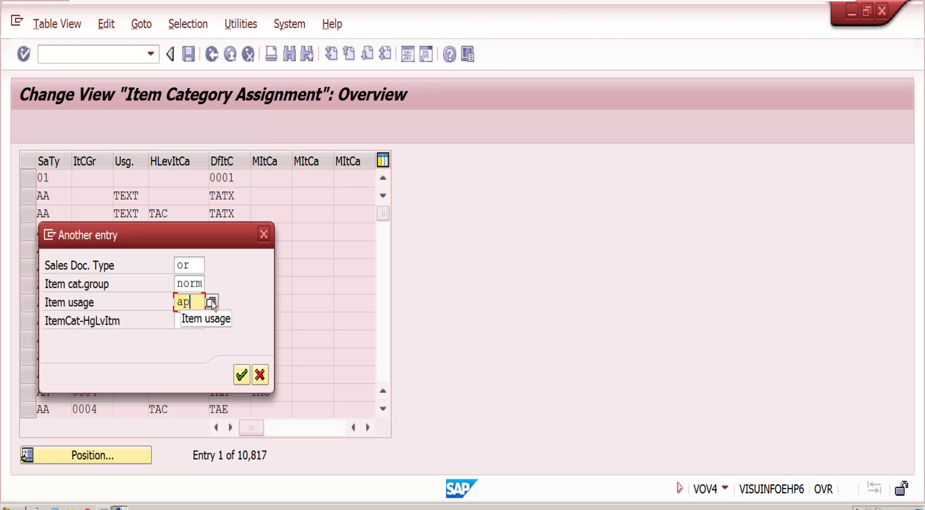
Look through the possible item usage entries in the value list for the APO usages, then close the list.
key(Return)
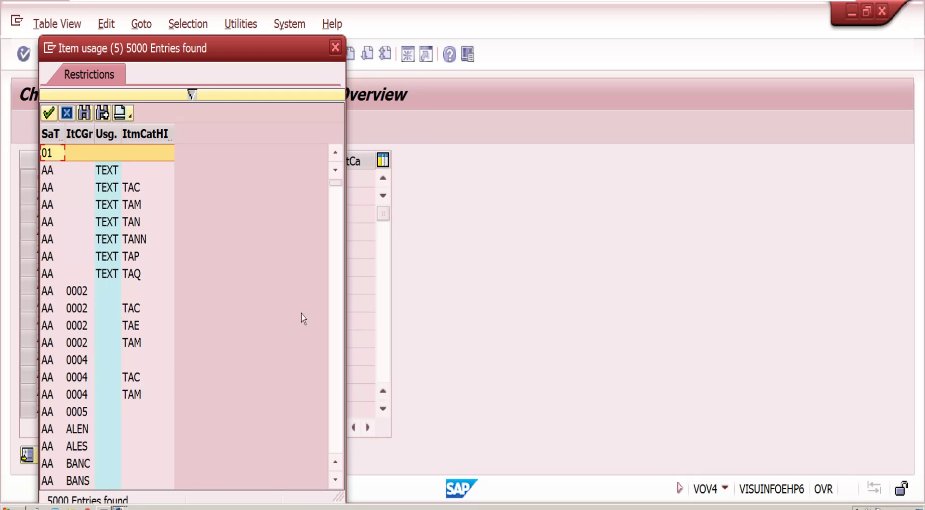
scroll(337, 311, down, 15)
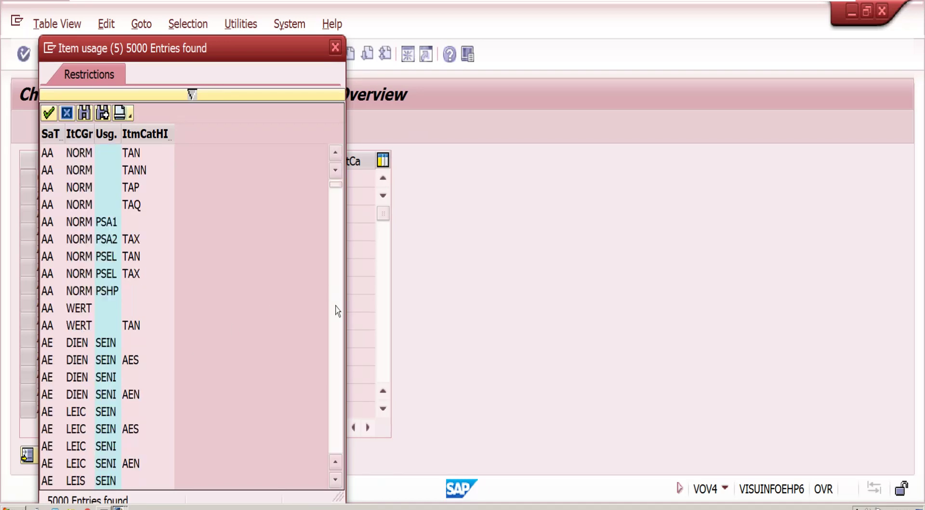
scroll(337, 311, down, 15)
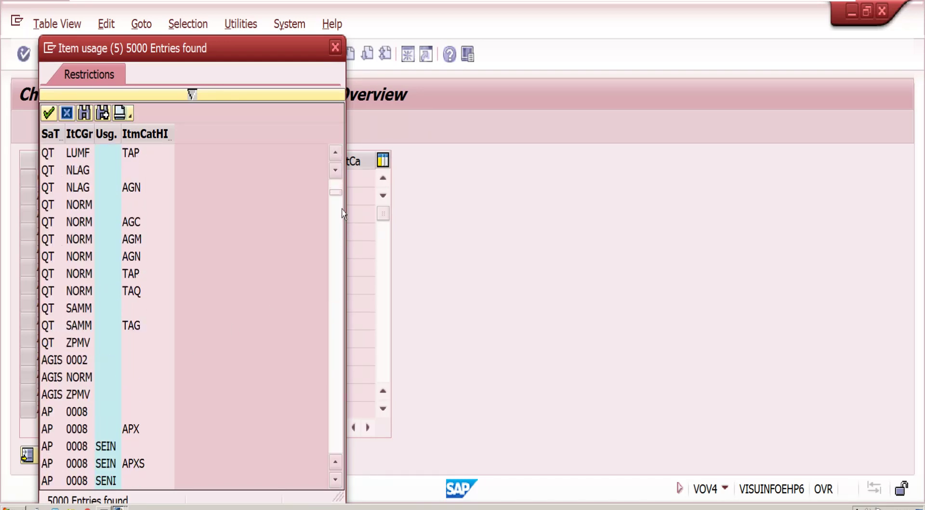
drag(339, 200, 340, 336)
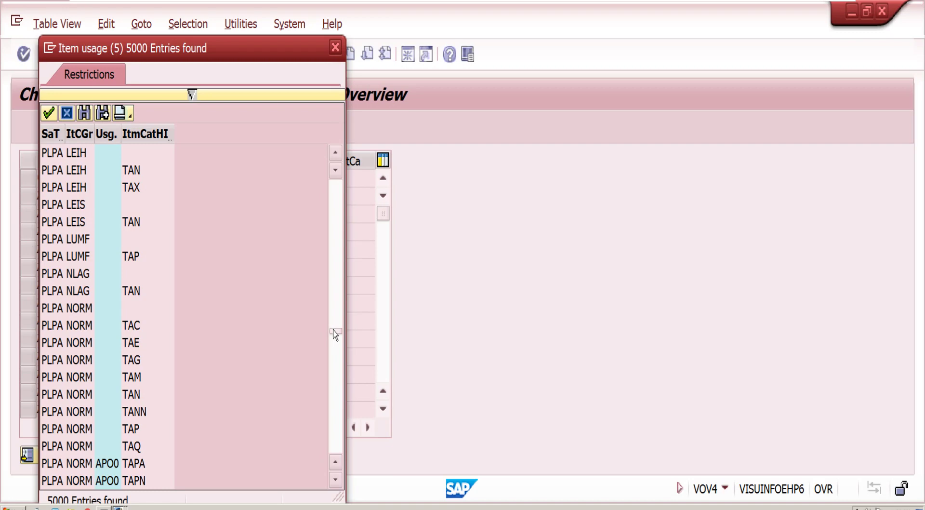
drag(336, 334, 330, 299)
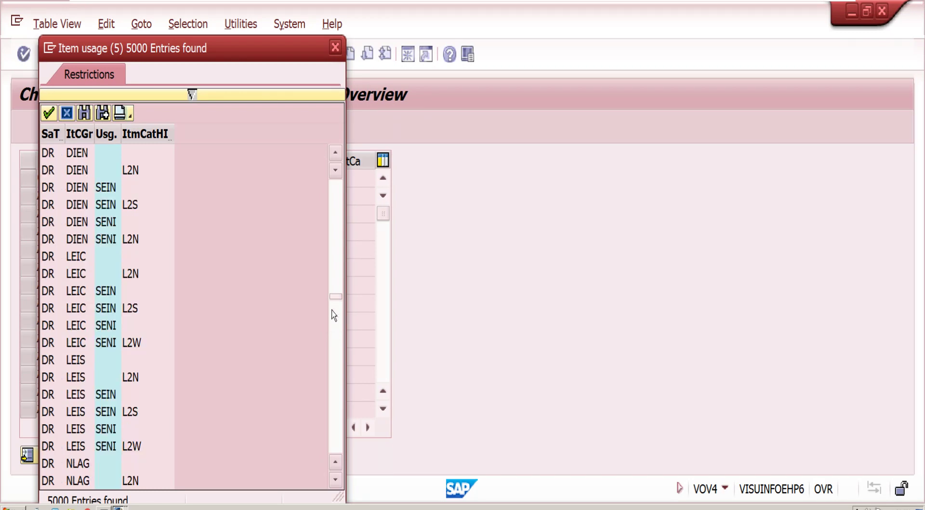
scroll(336, 339, down, 6)
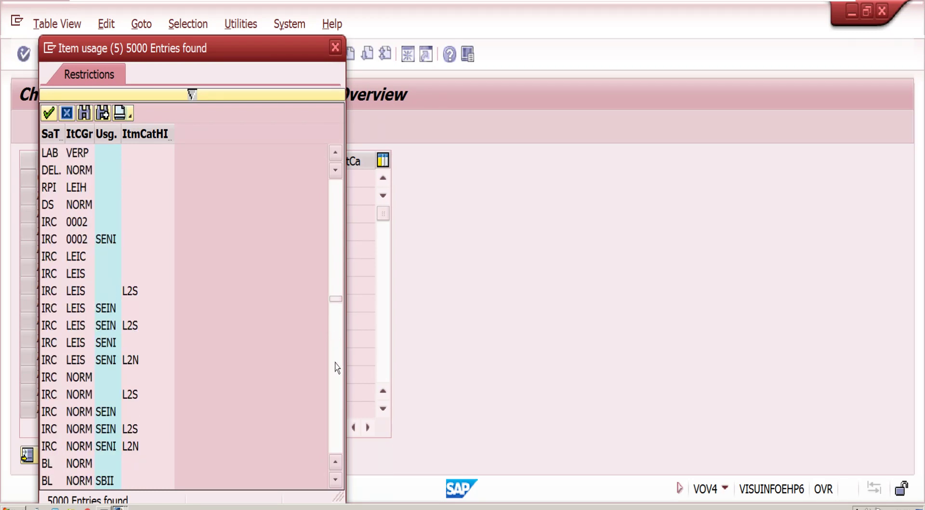
scroll(336, 368, down, 6)
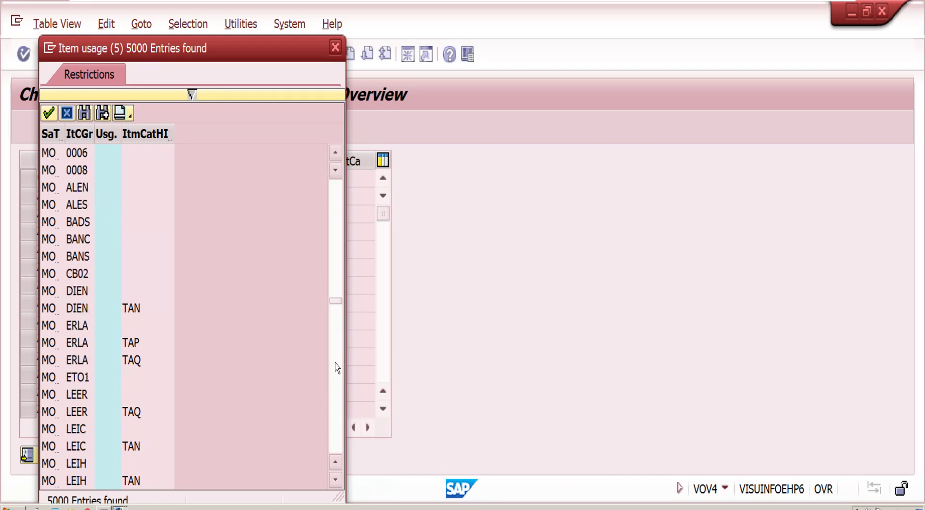
scroll(340, 396, down, 8)
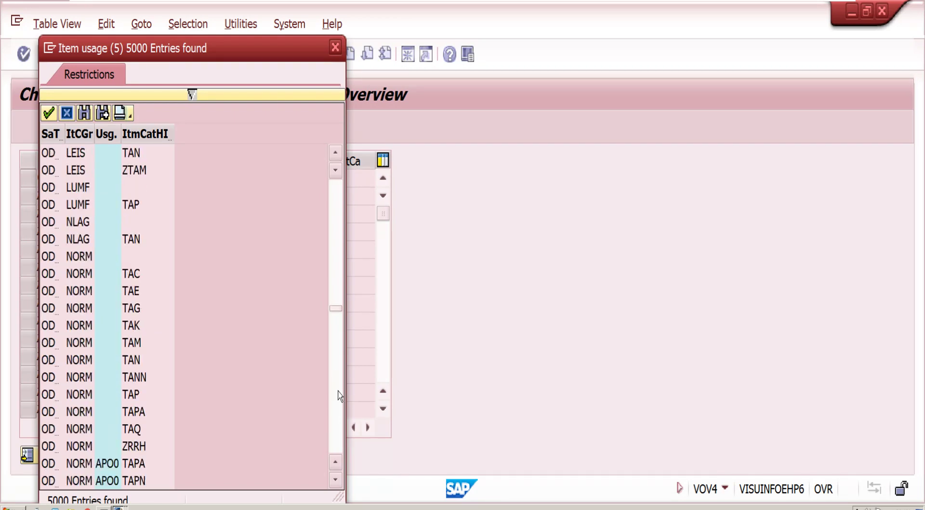
scroll(339, 396, down, 8)
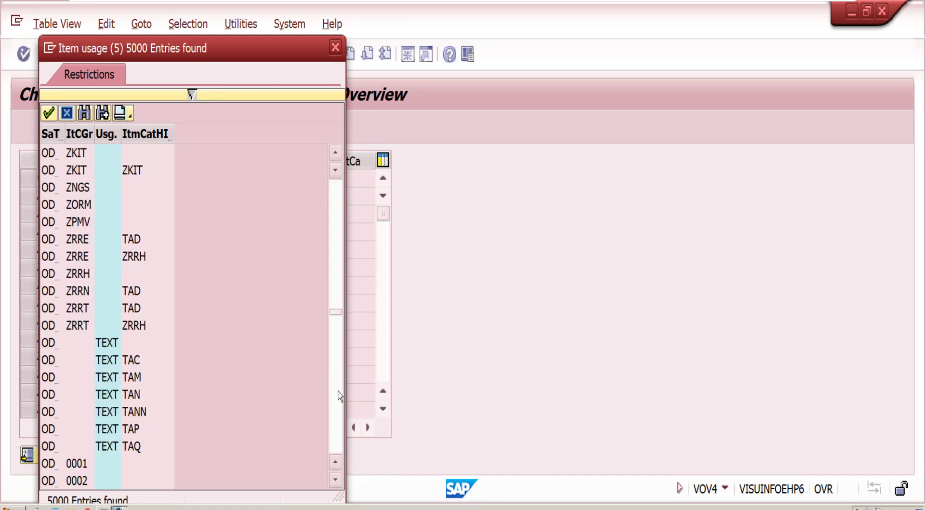
scroll(340, 411, down, 15)
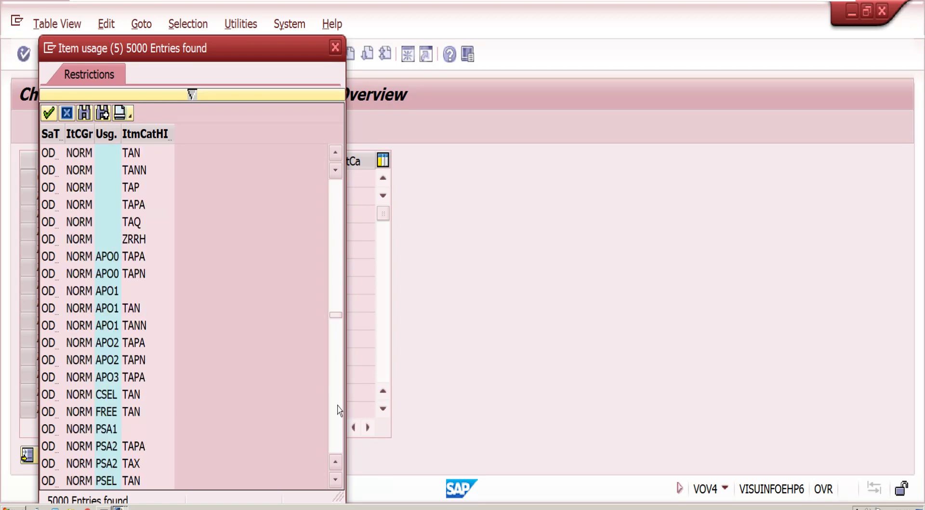
scroll(340, 409, down, 8)
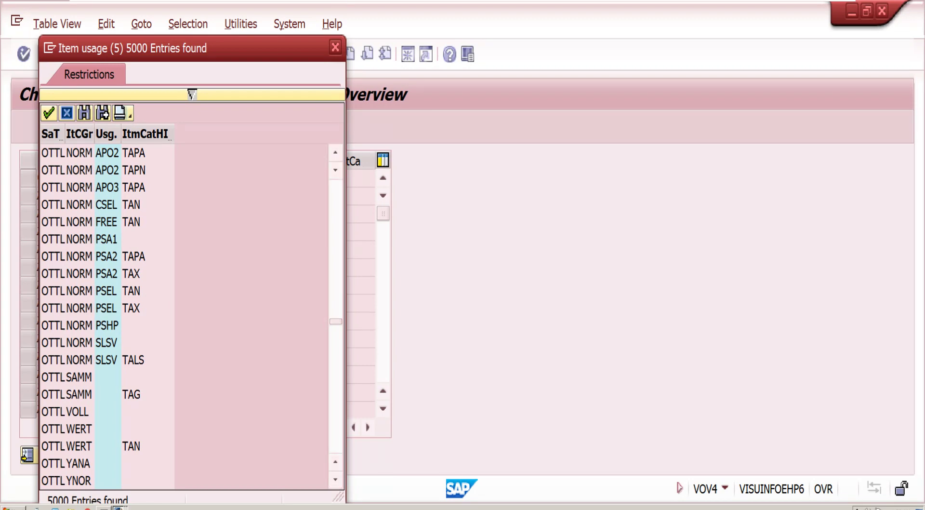
click(335, 47)
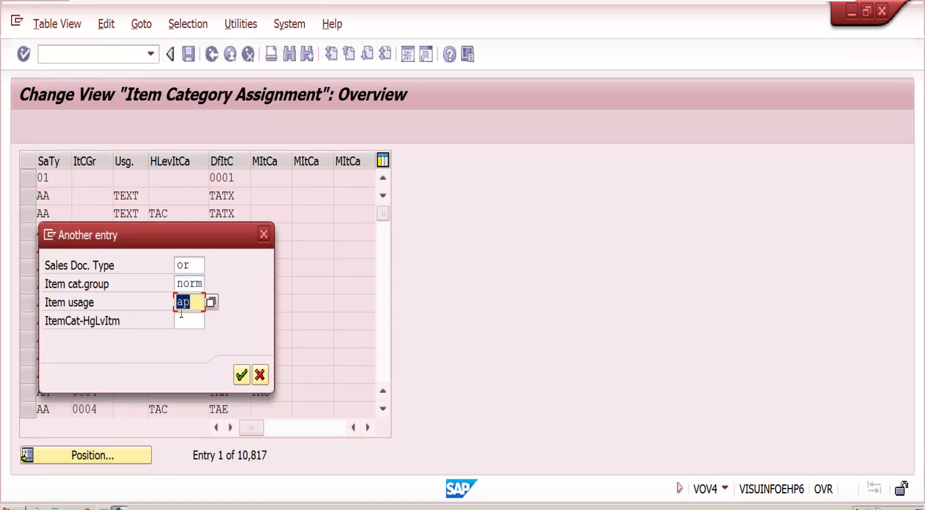
Try to position the item category assignments at OR and NORM with item usage ap01.
text(01)
key(BackSpace)
key(BackSpace)
text(ap01)
key(Return)
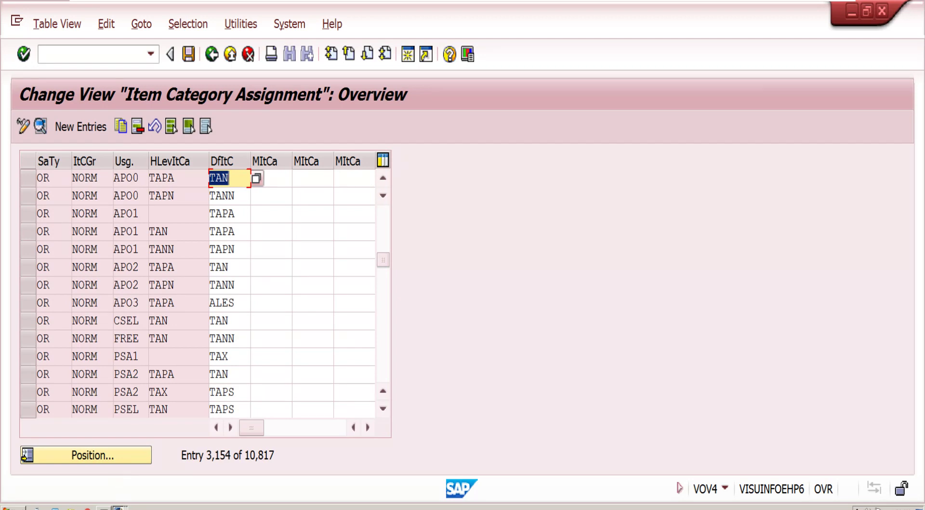
Switch to the customer-material info records, open the M-06 item details, copy the item usage APO1 and minimize the window.
mouse_move(118, 507)
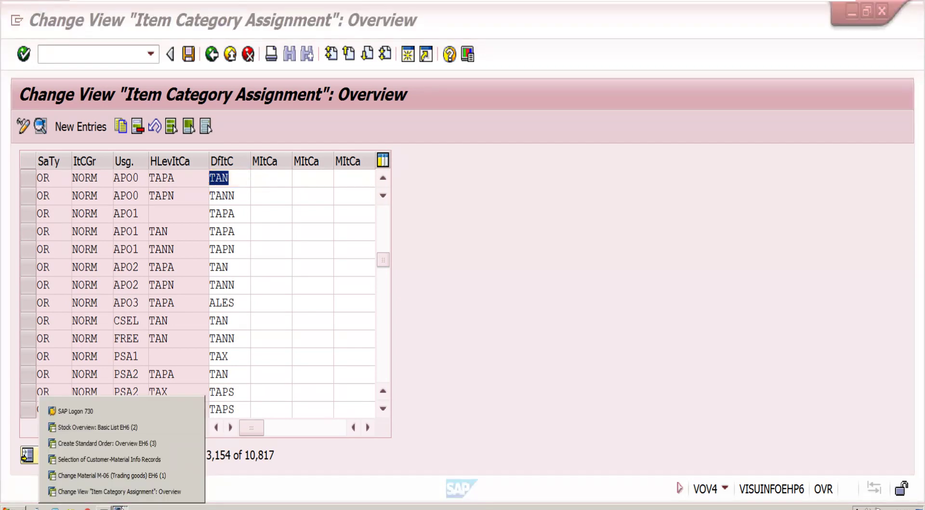
click(131, 462)
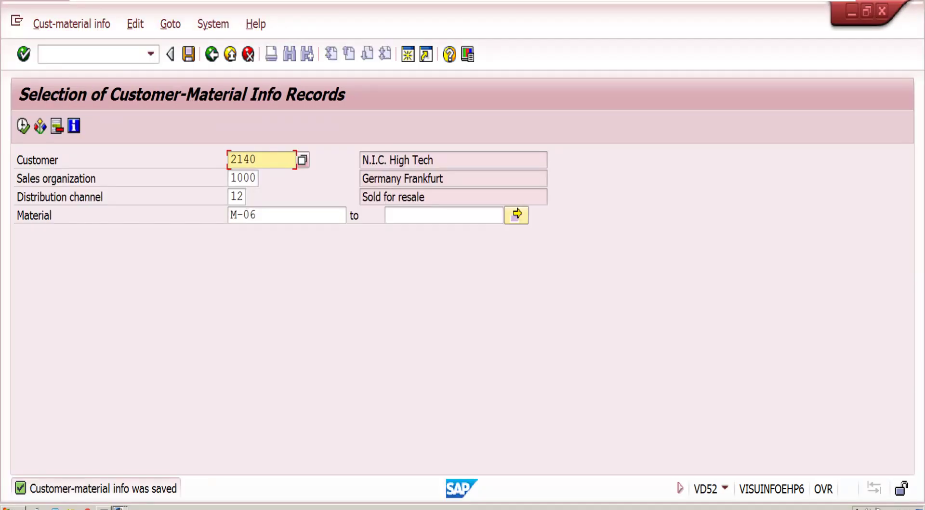
click(22, 126)
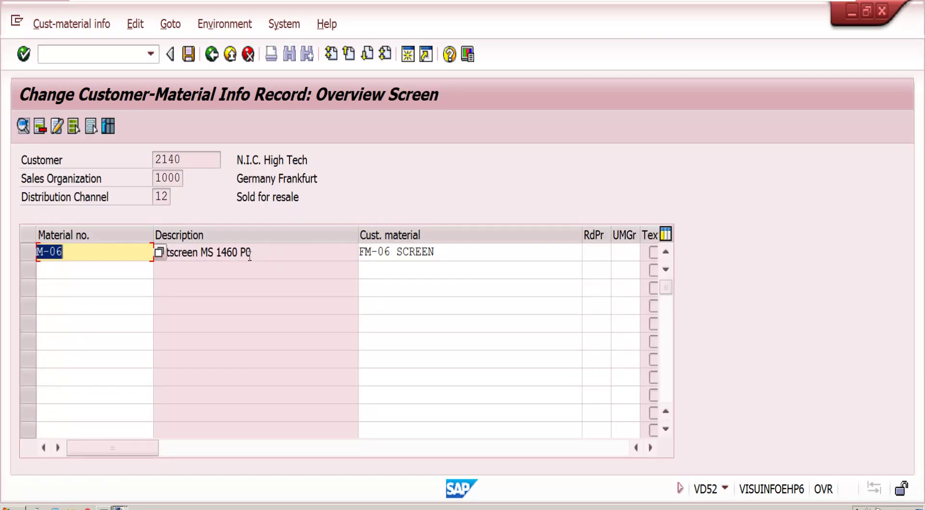
click(249, 252)
double_click(249, 252)
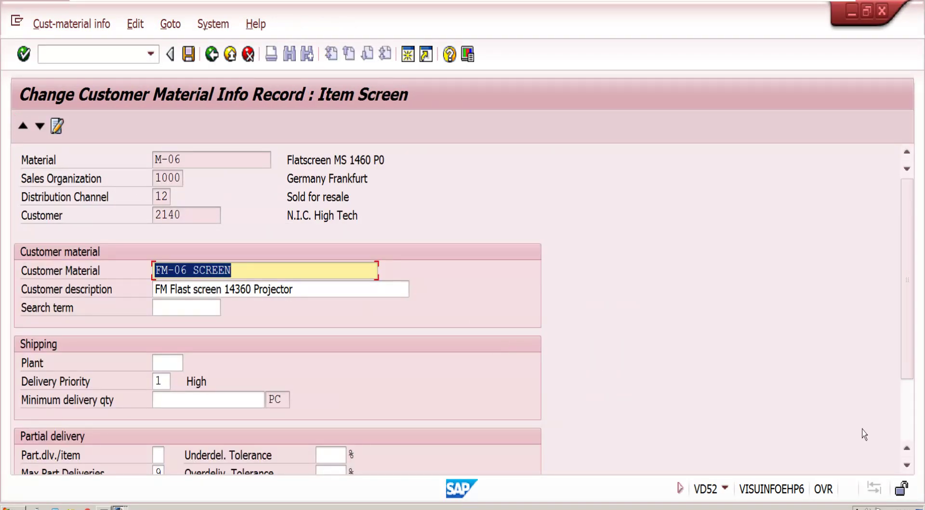
click(903, 433)
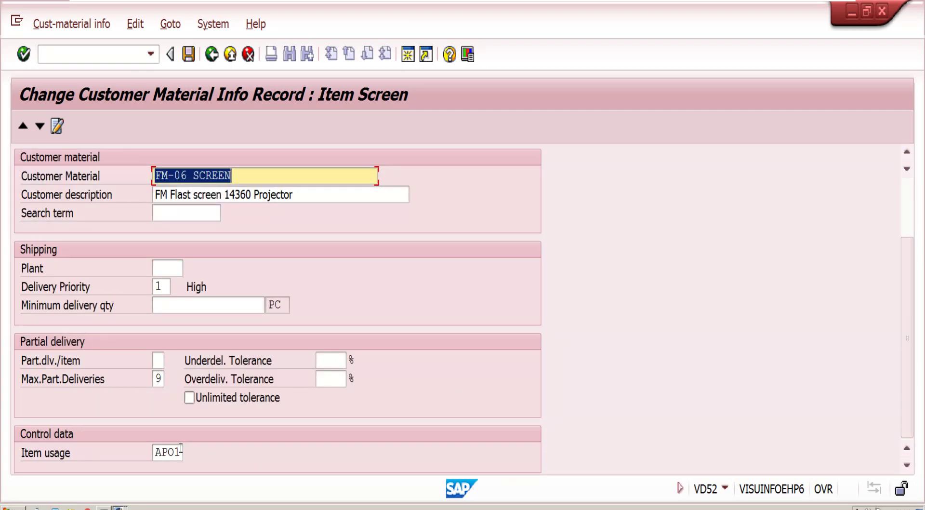
click(158, 452)
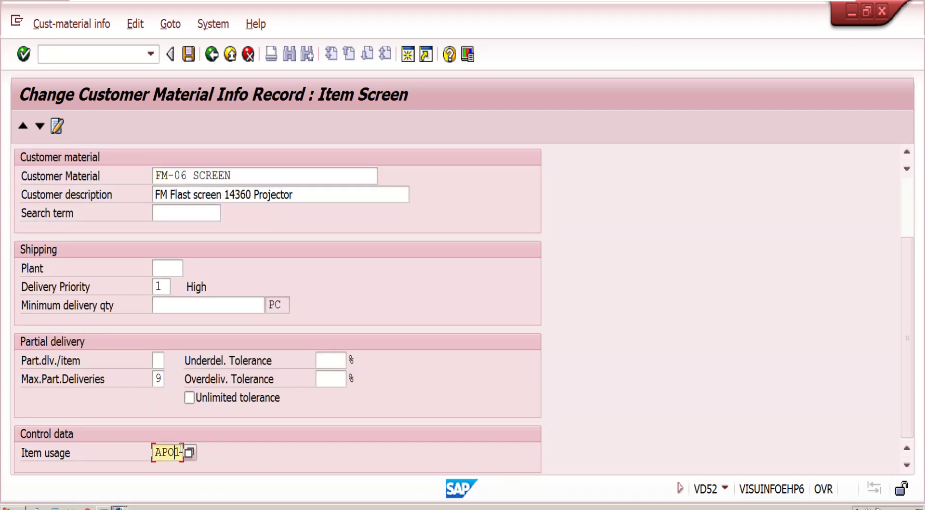
double_click(157, 452)
click(851, 13)
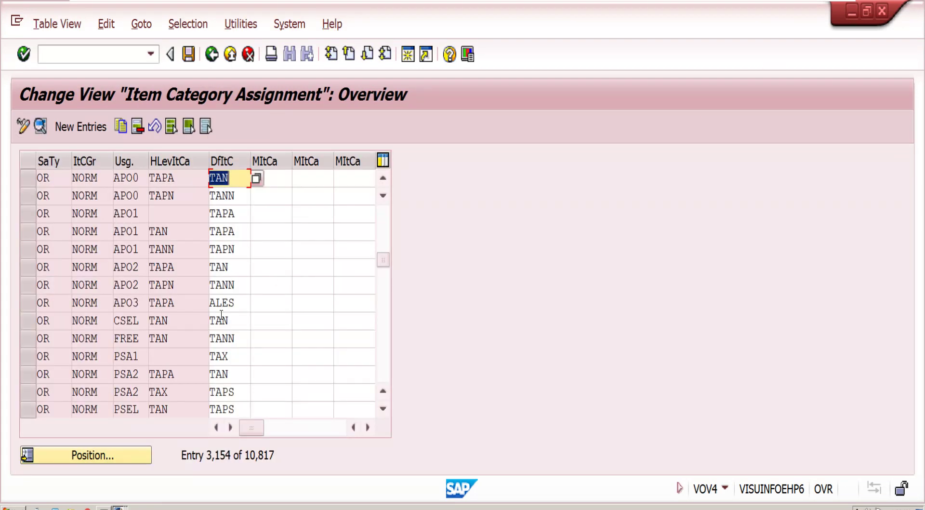
Position the item category assignments at sales document type OR, item category group NORM and item usage APO1, and check the default item category.
click(89, 457)
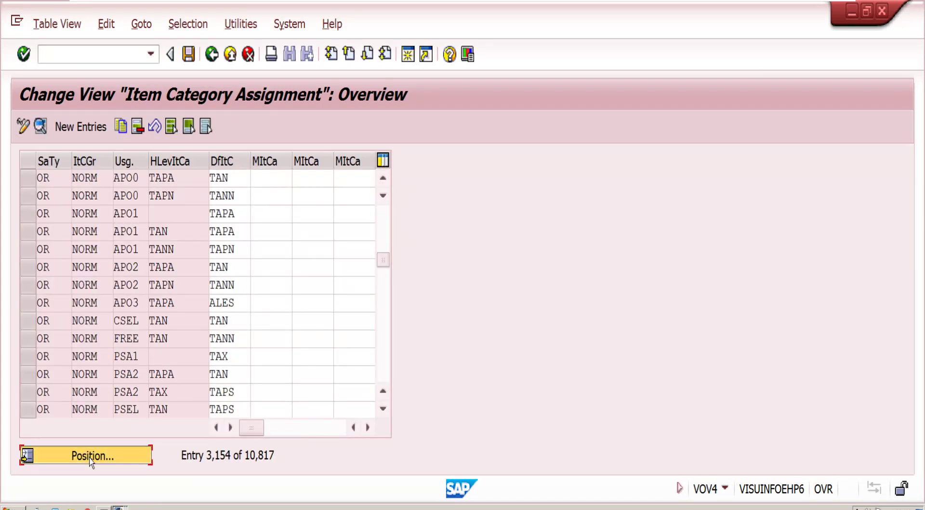
text(or)
key(Tab)
text(n)
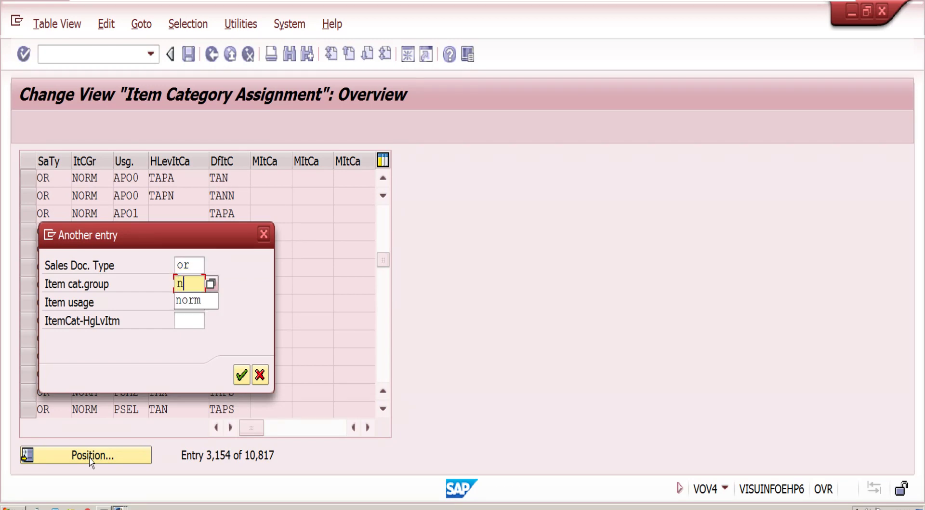
text(orm)
key(Tab)
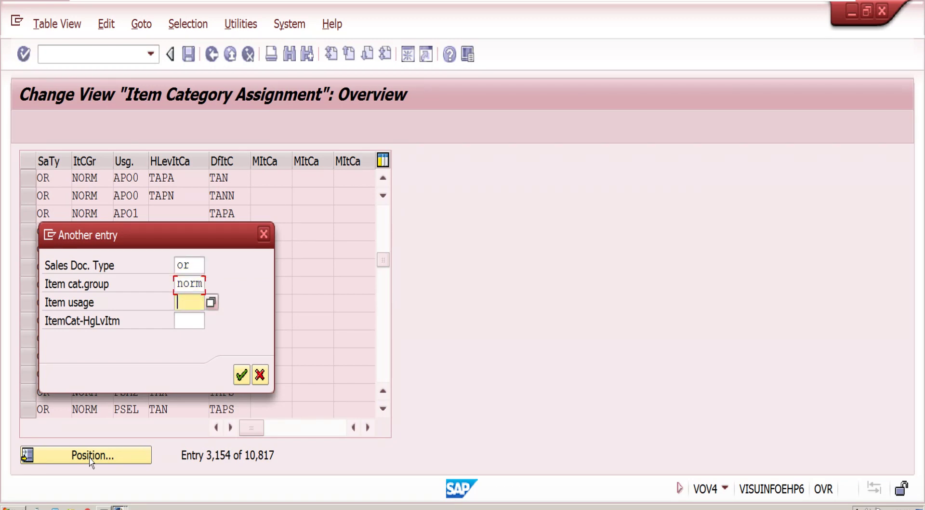
text(APO1)
key(Return)
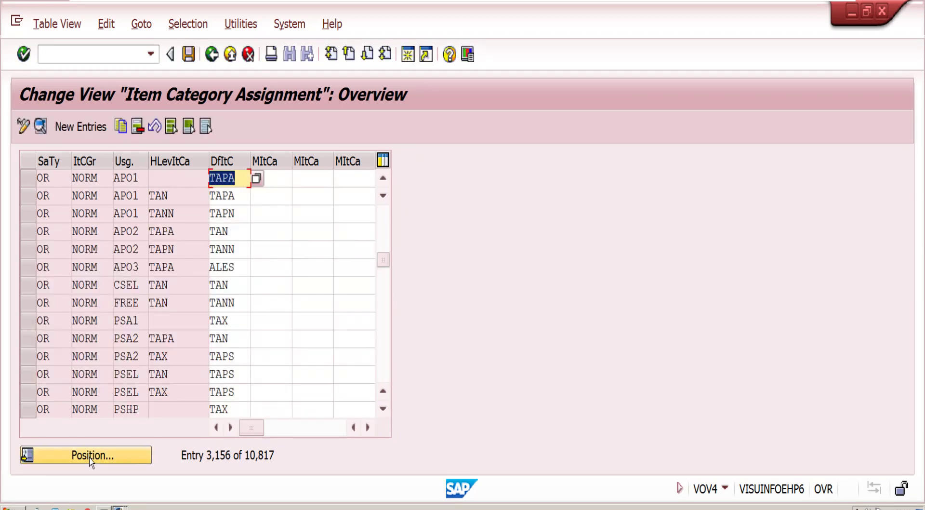
click(240, 179)
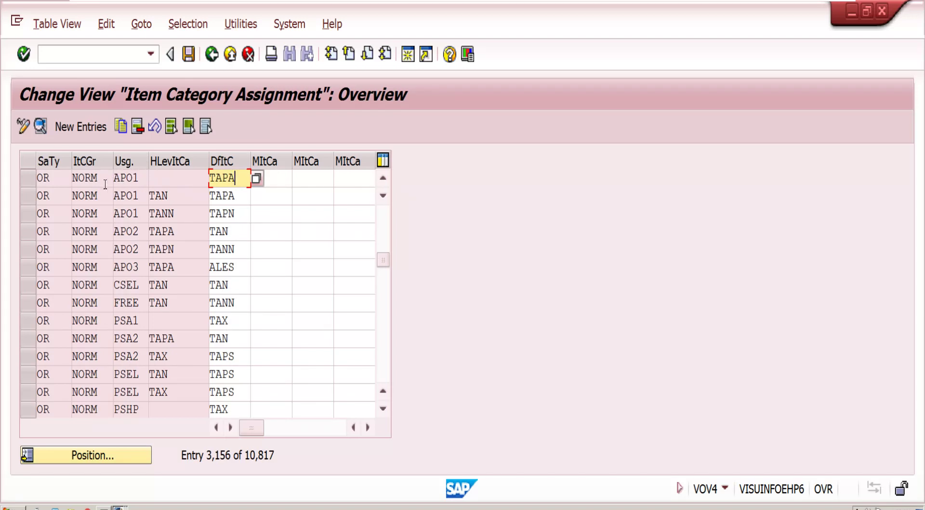
Position the item category assignments at OR and NORM without an item usage to compare the default item category.
click(96, 461)
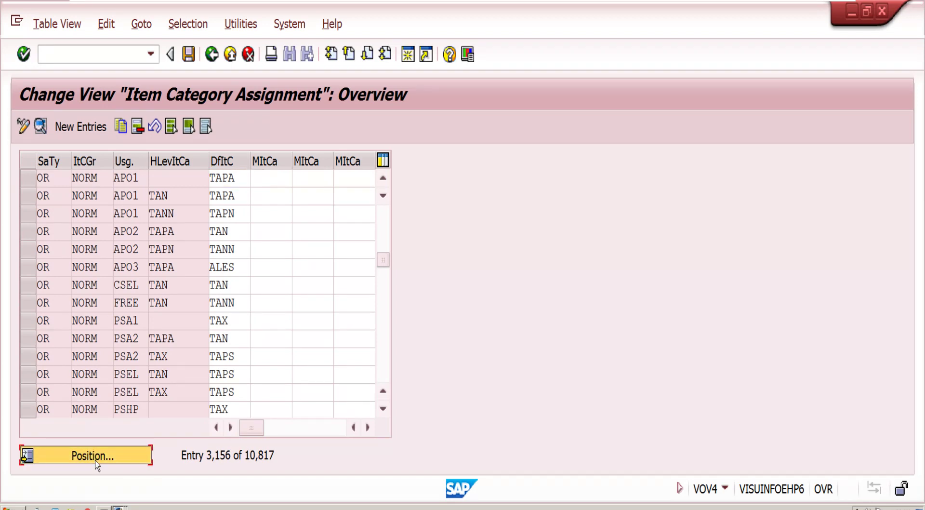
text(or)
key(Tab)
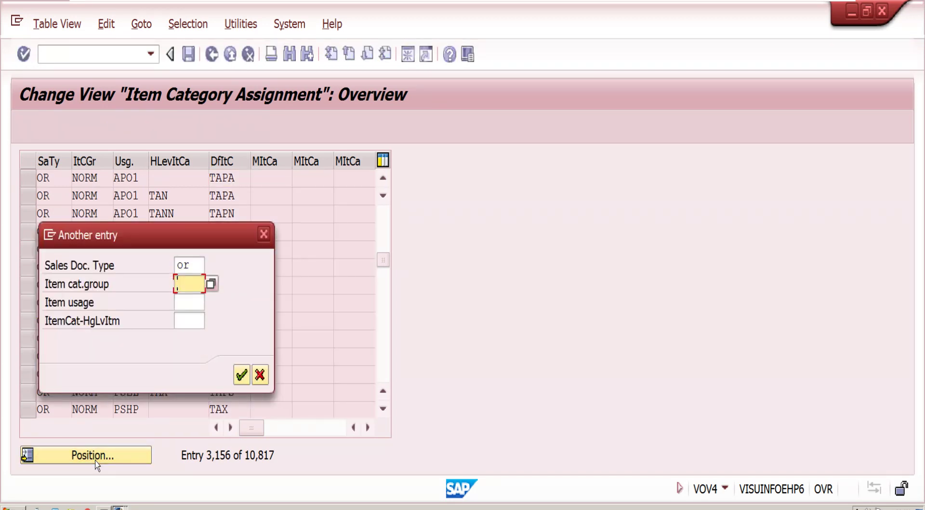
text(norm)
key(Return)
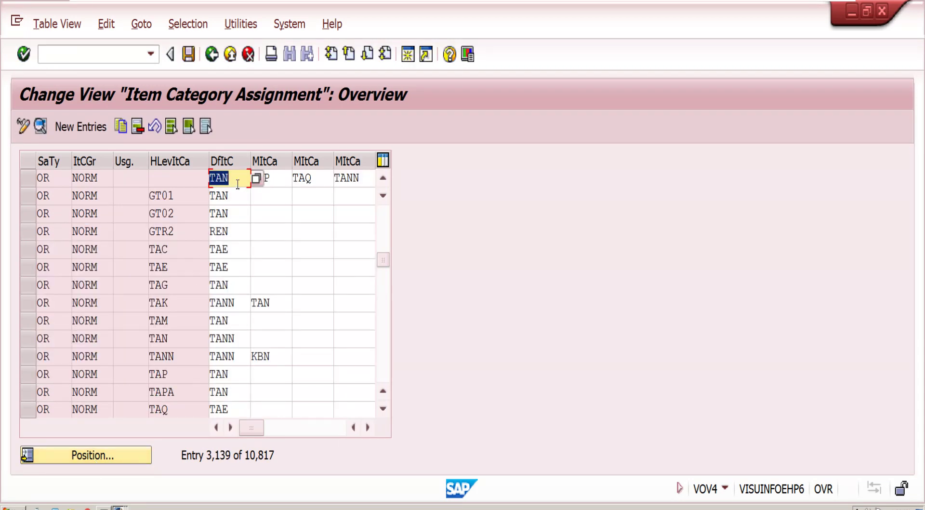
Reposition the item category assignments at OR, NORM and item usage APO1 to review the default item category again.
click(121, 459)
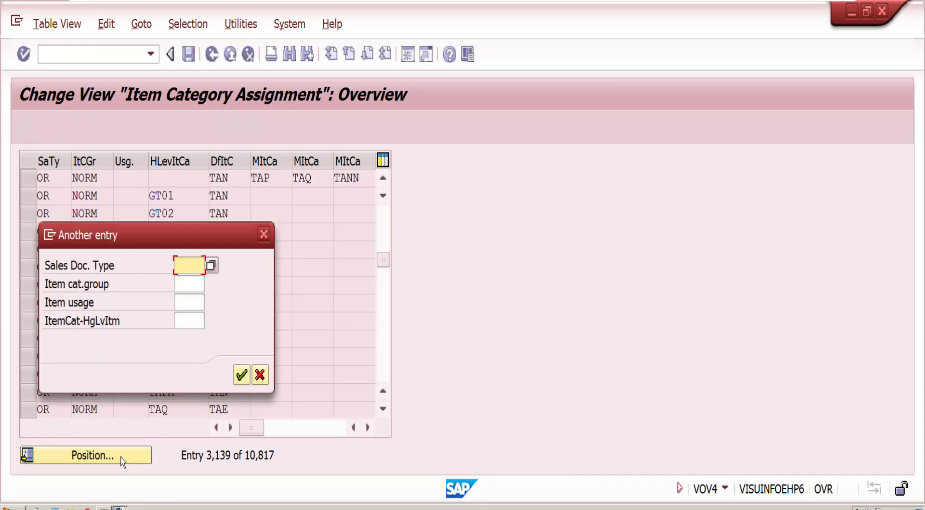
text(or)
key(Tab)
text(n)
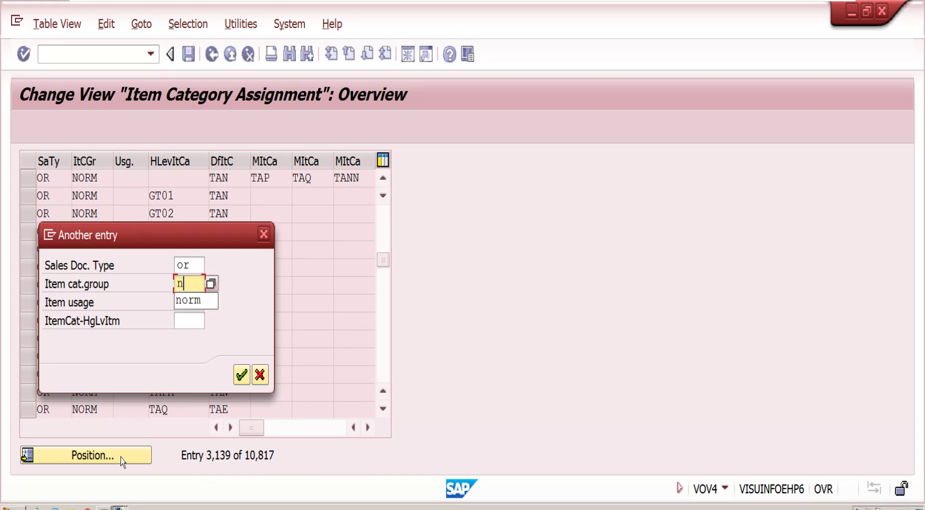
text(orm)
key(Tab)
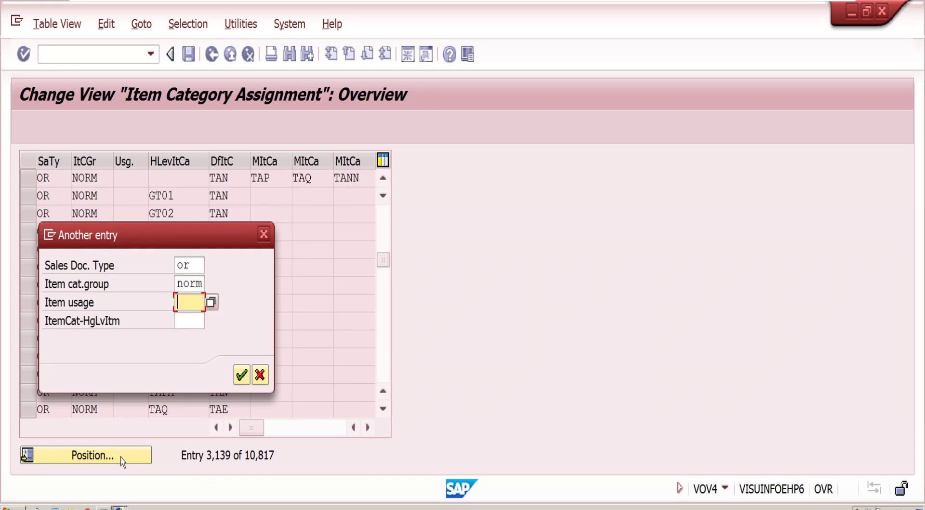
text(AP01)
key(Return)
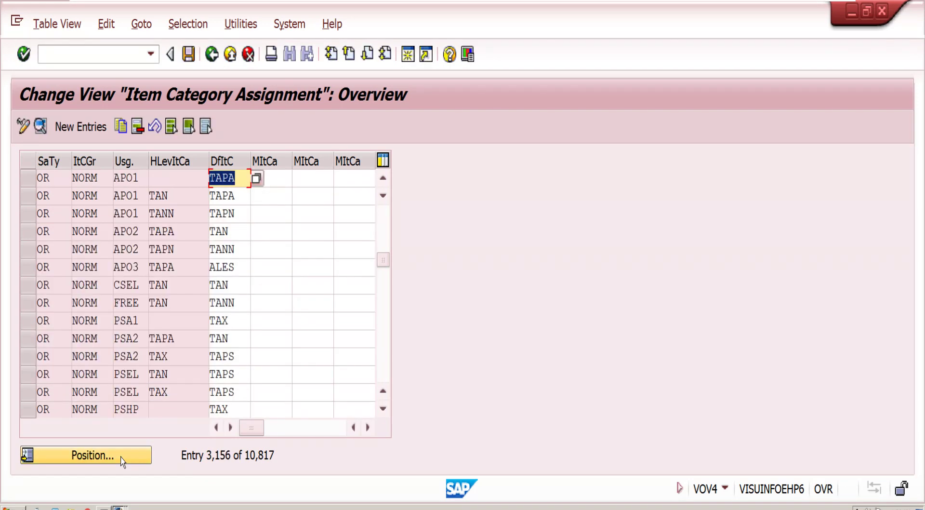
key(End)
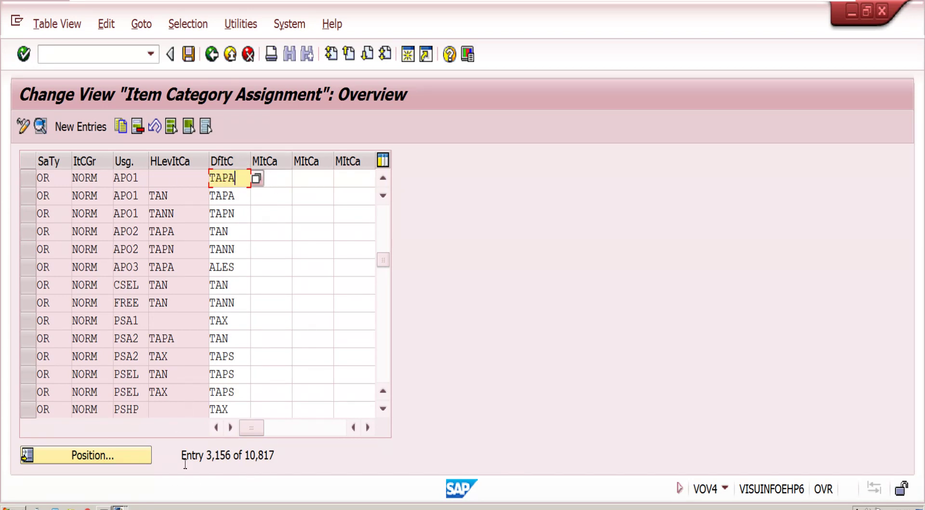
Switch to the standard order session, restart transaction VA01 and open a new standard order.
click(117, 507)
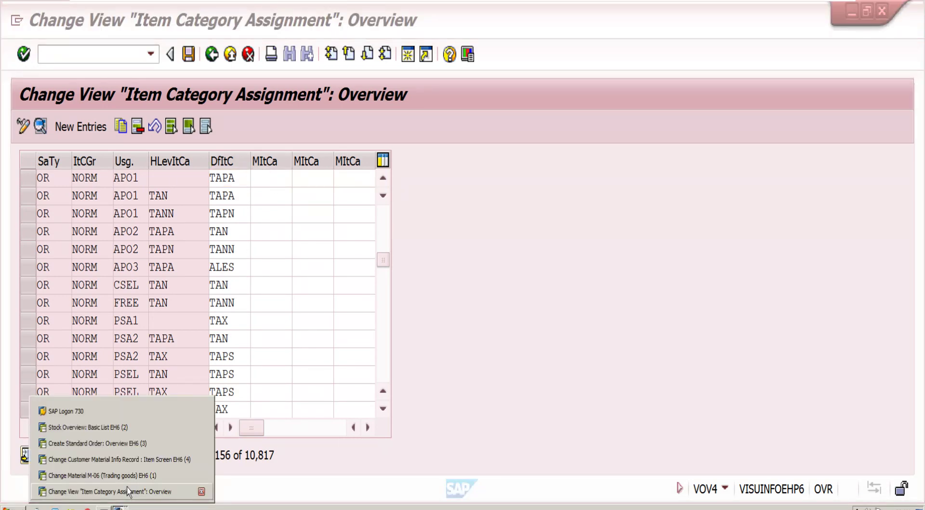
click(144, 443)
click(98, 51)
text(/)
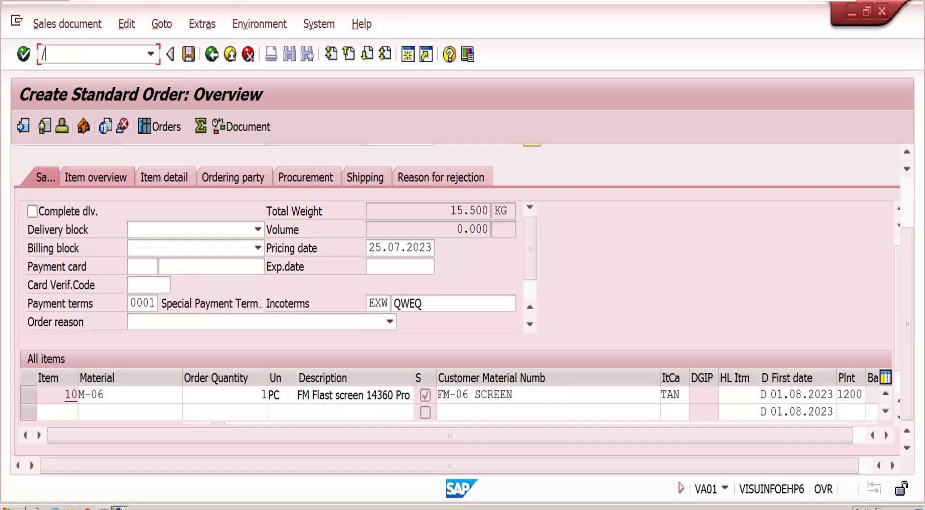
text(nva01)
key(Return)
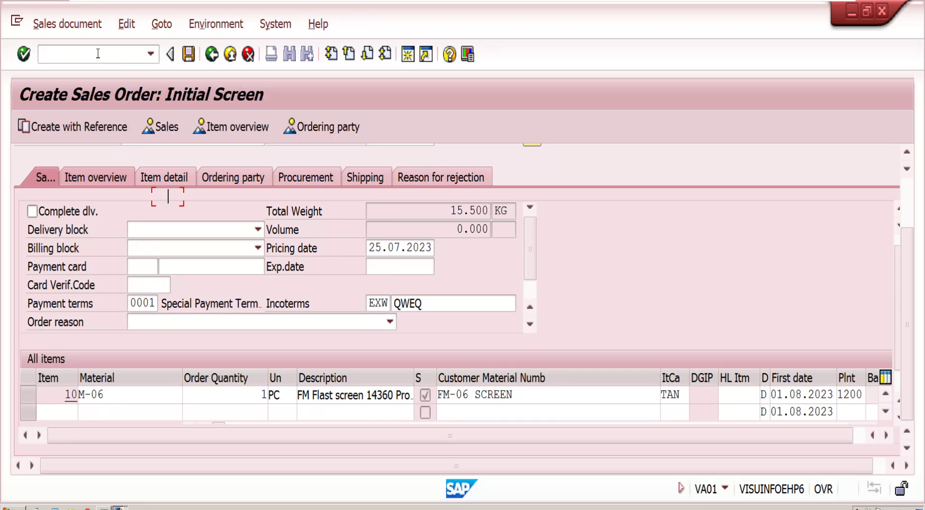
key(Return)
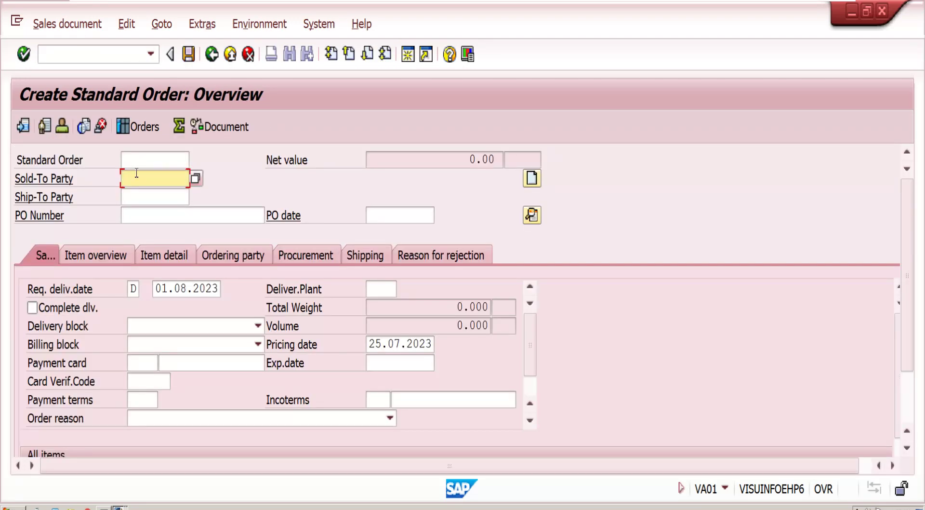
Enter the customer number as the sold-to party and accept the order header data.
click(139, 178)
click(139, 194)
key(Return)
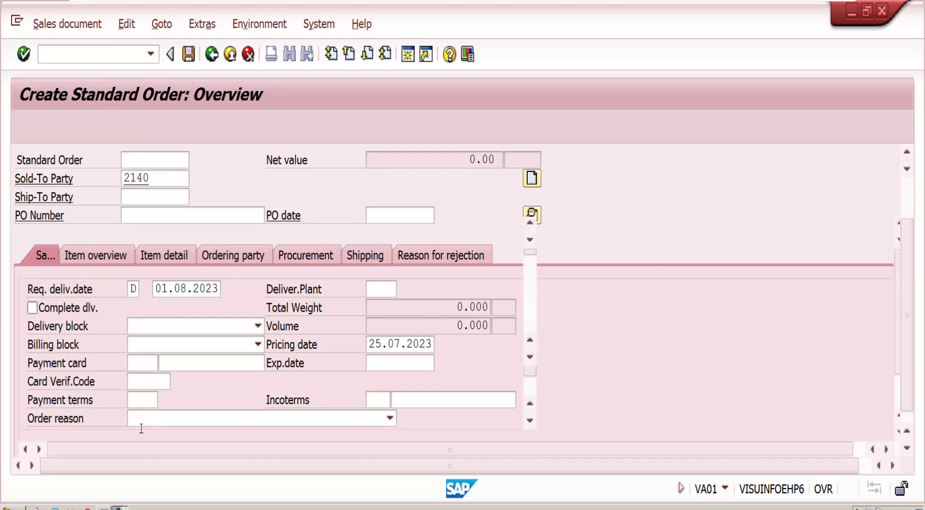
Add material m-06 as the first order item with an order quantity of 10.
click(128, 427)
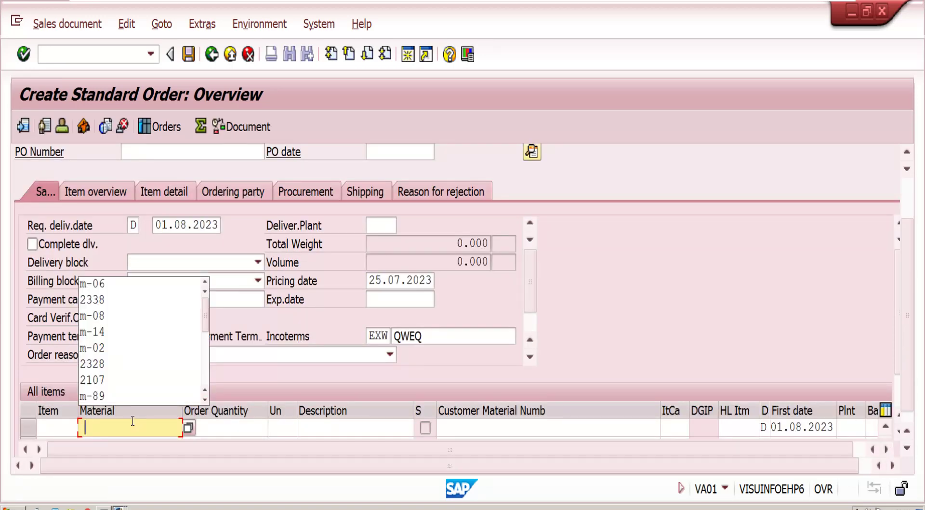
click(116, 284)
click(225, 428)
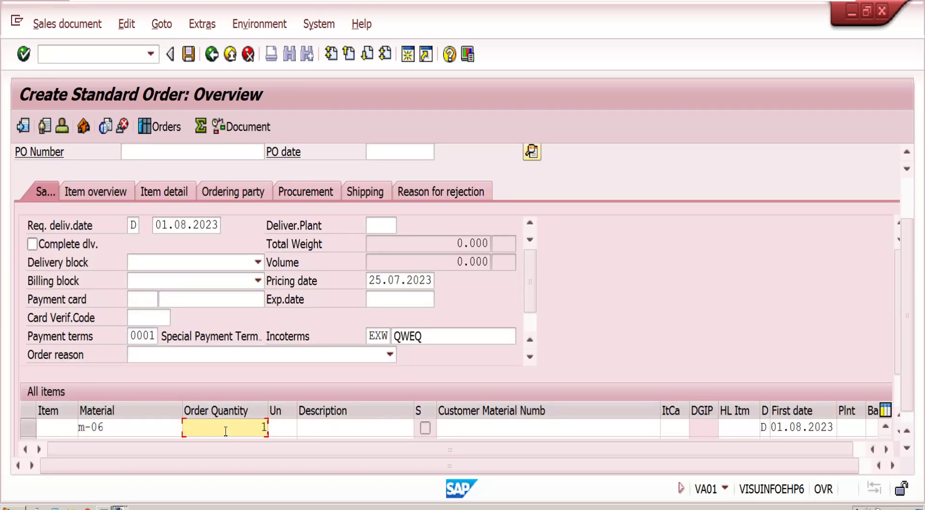
text(10)
key(Return)
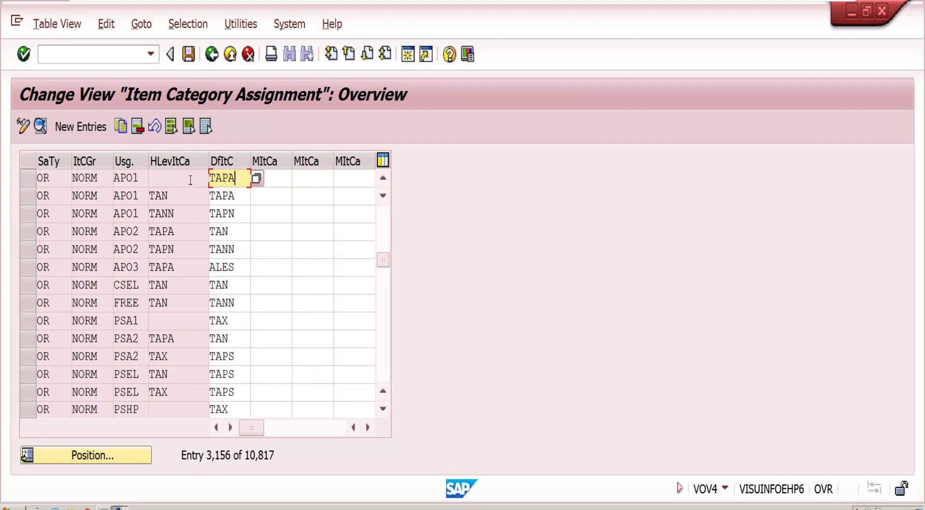
Examine the usage and default item category of the OR, NORM and APO1 entry without a higher-level item category.
click(128, 180)
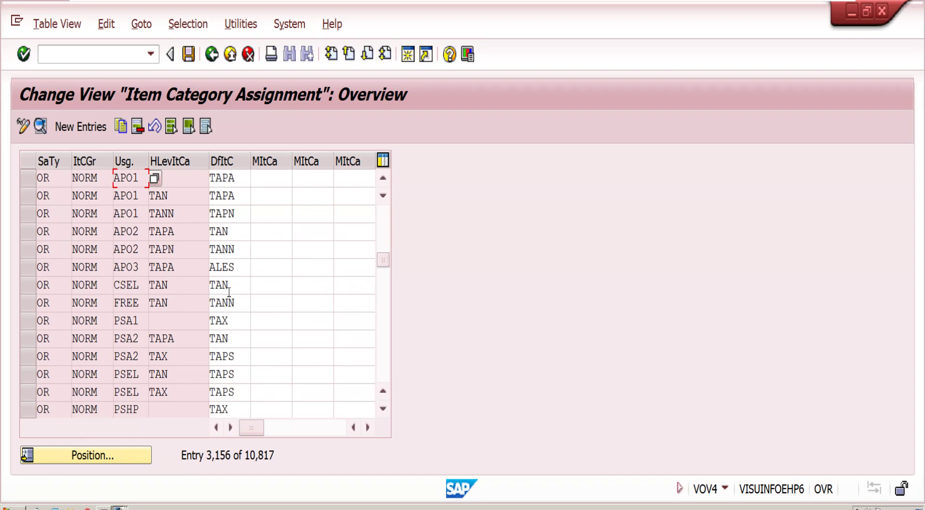
click(124, 180)
click(243, 181)
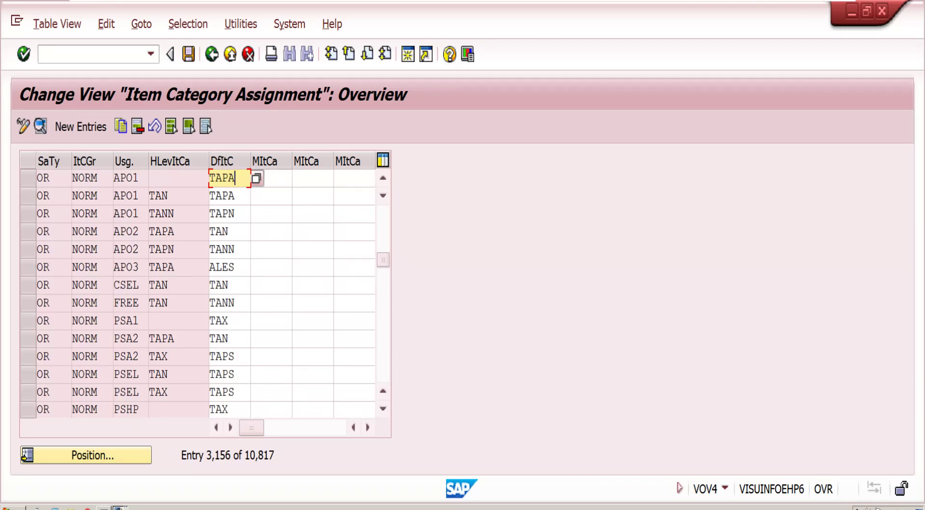
Minimize the item category assignments, switch to the customer-material info record and review the FM-06 SCREEN item details.
click(851, 11)
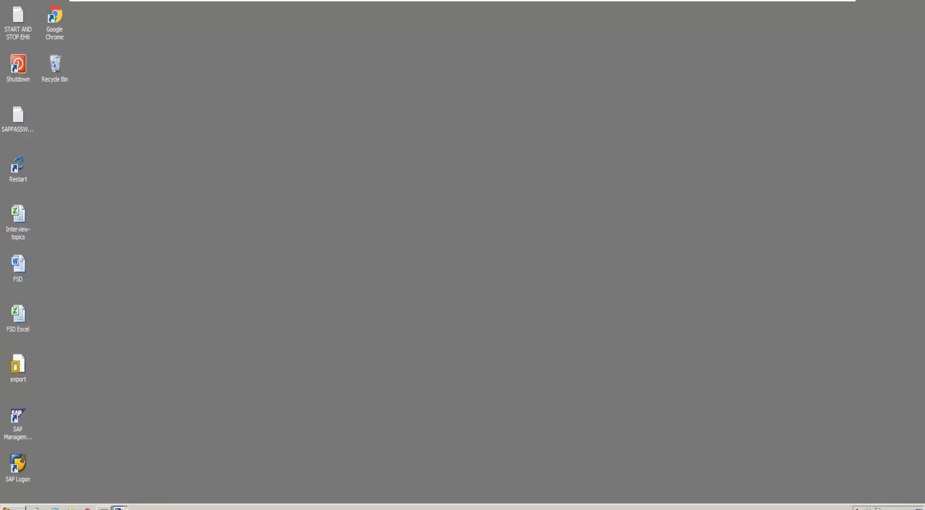
click(118, 508)
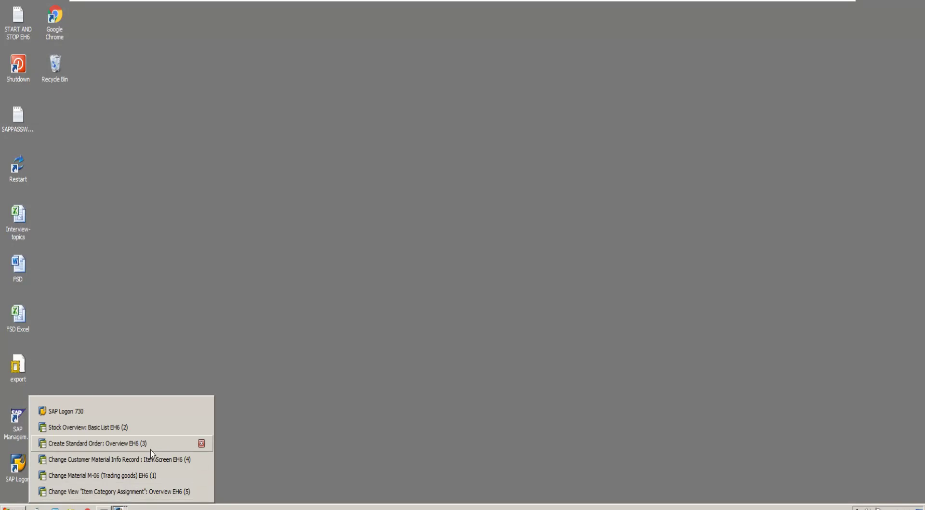
click(119, 459)
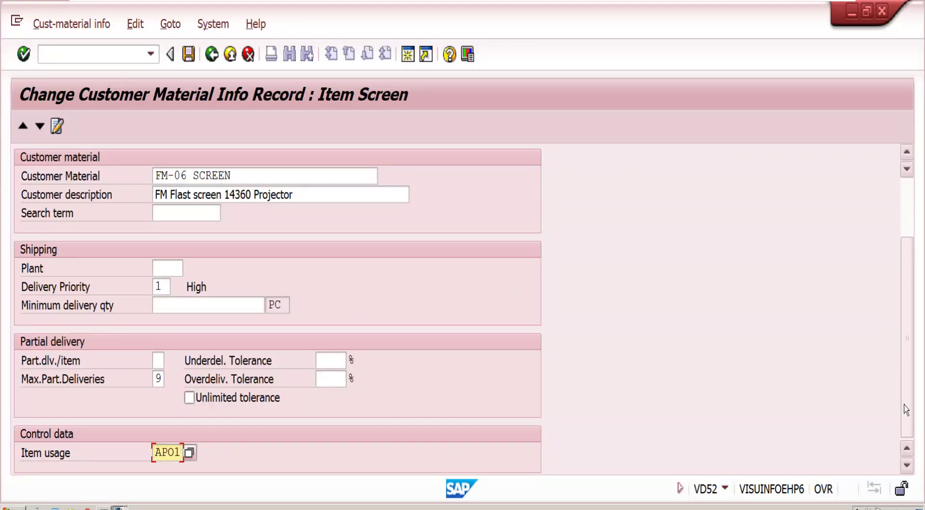
scroll(884, 332, up, 3)
scroll(884, 332, down, 3)
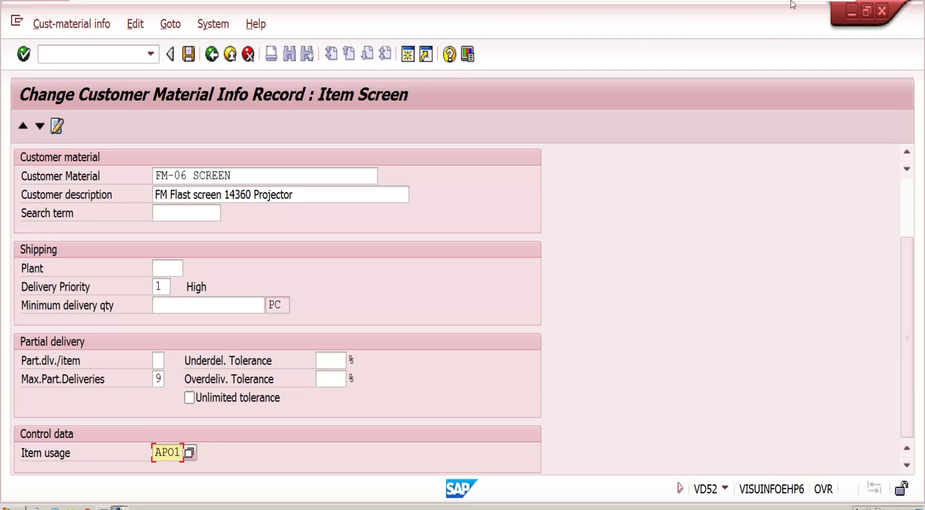
Switch to the Neutral Minds presentation in PowerPoint and start the slide show.
click(811, 6)
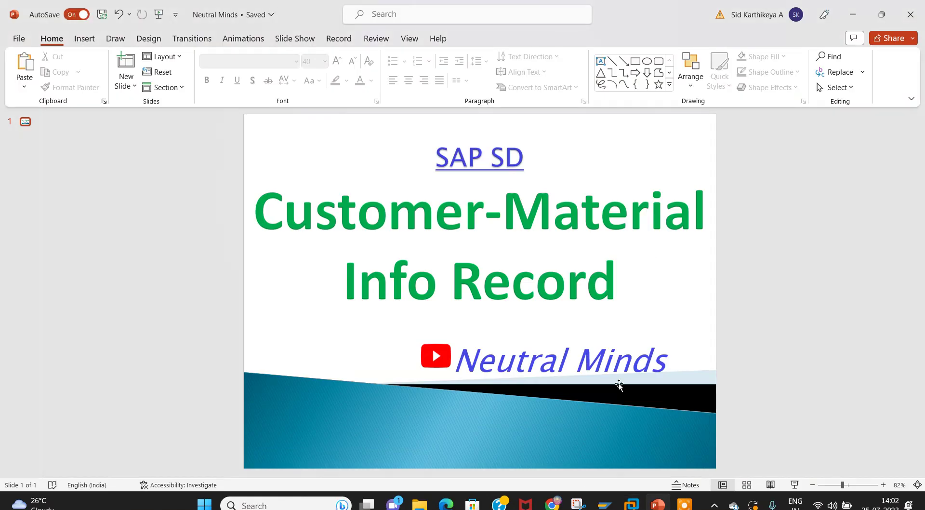
click(794, 484)
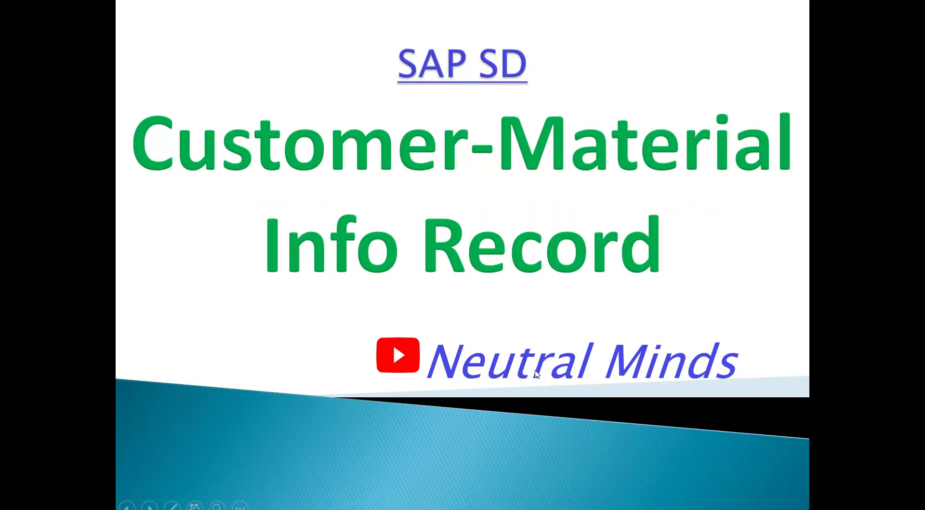